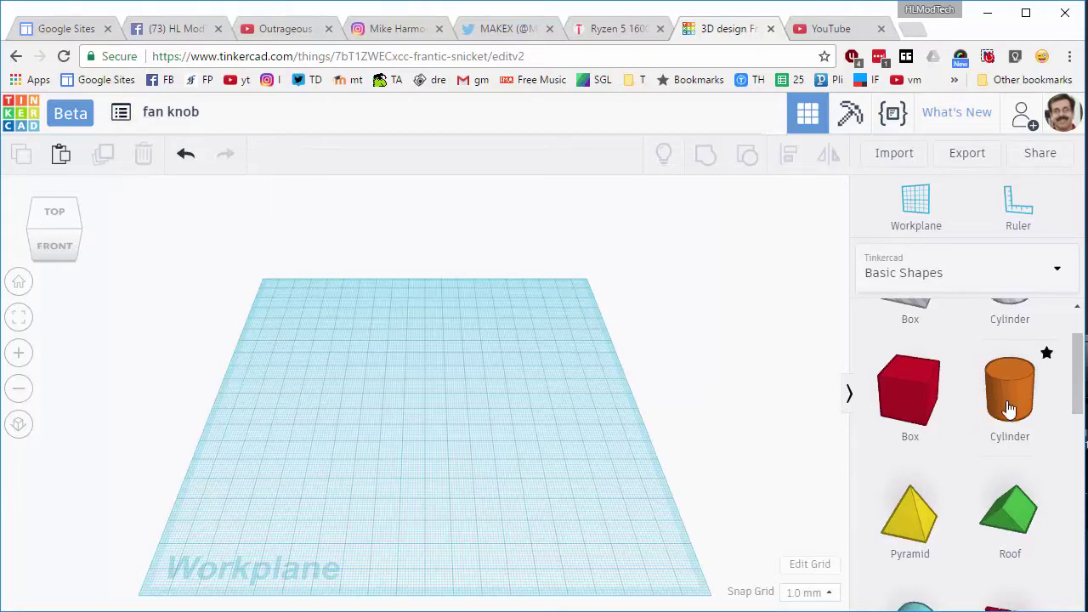
- Place a solid cylinder and size it 28 × 28 mm with an 11.50 mm height
{"action": "left_click_drag", "start_coordinate": [1008, 400], "coordinate": [423, 453]}
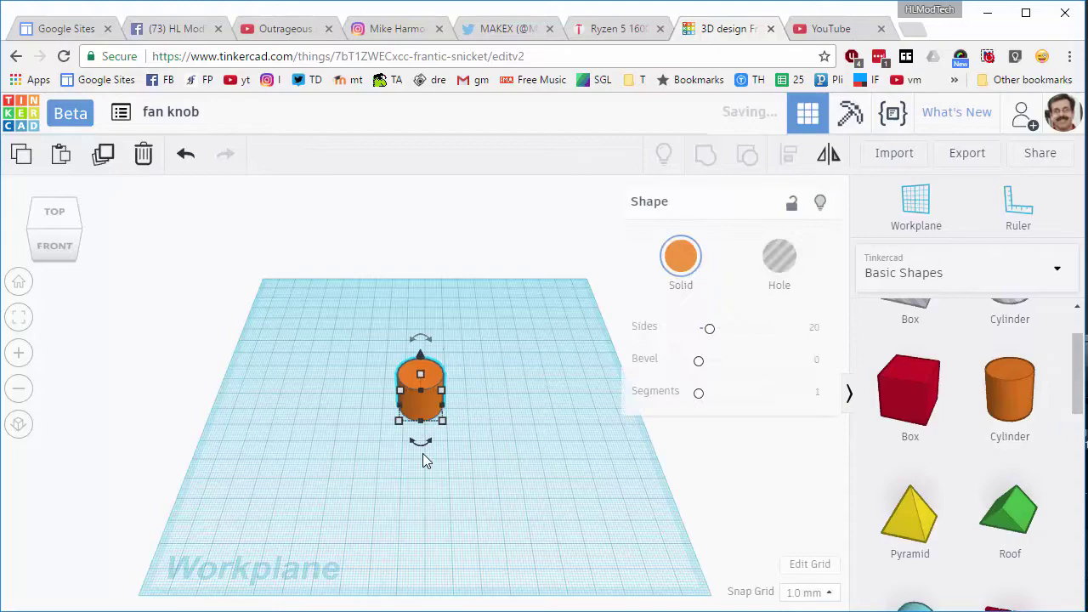
{"action": "right_click_drag", "start_coordinate": [408, 460], "coordinate": [400, 422]}
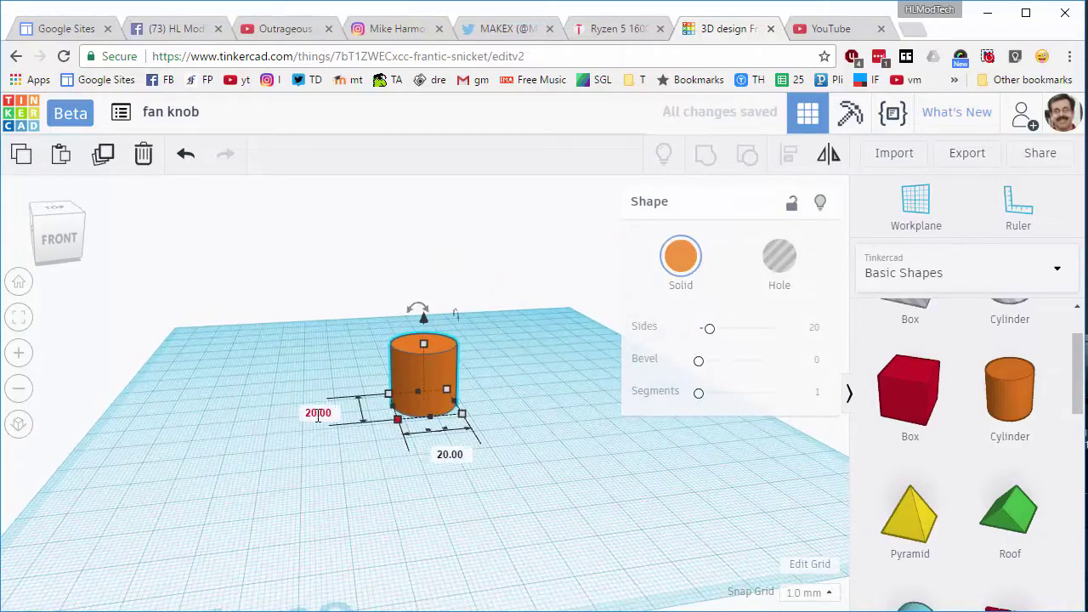
{"action": "left_click", "coordinate": [317, 414]}
{"action": "type", "text": "2"}
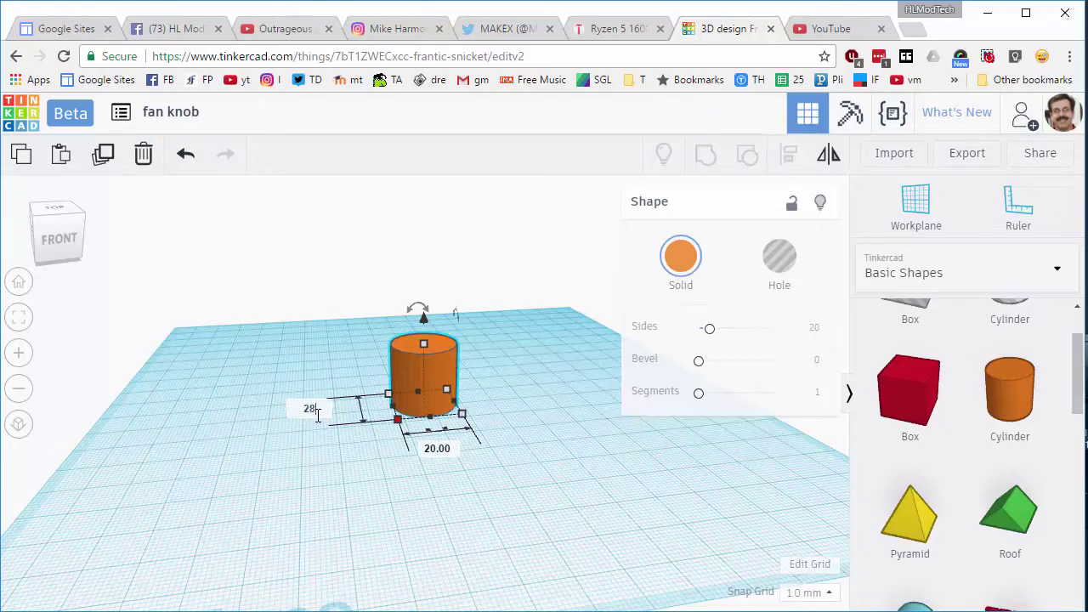
{"action": "type", "text": "8"}
{"action": "key", "text": "Return"}
{"action": "left_click", "coordinate": [442, 463]}
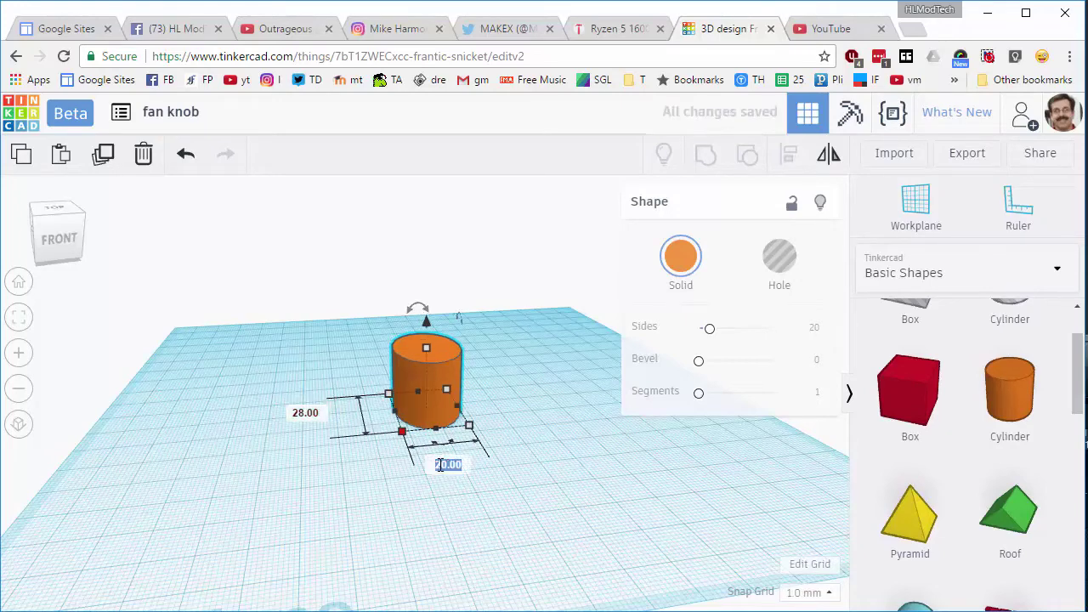
{"action": "type", "text": "28"}
{"action": "key", "text": "Return"}
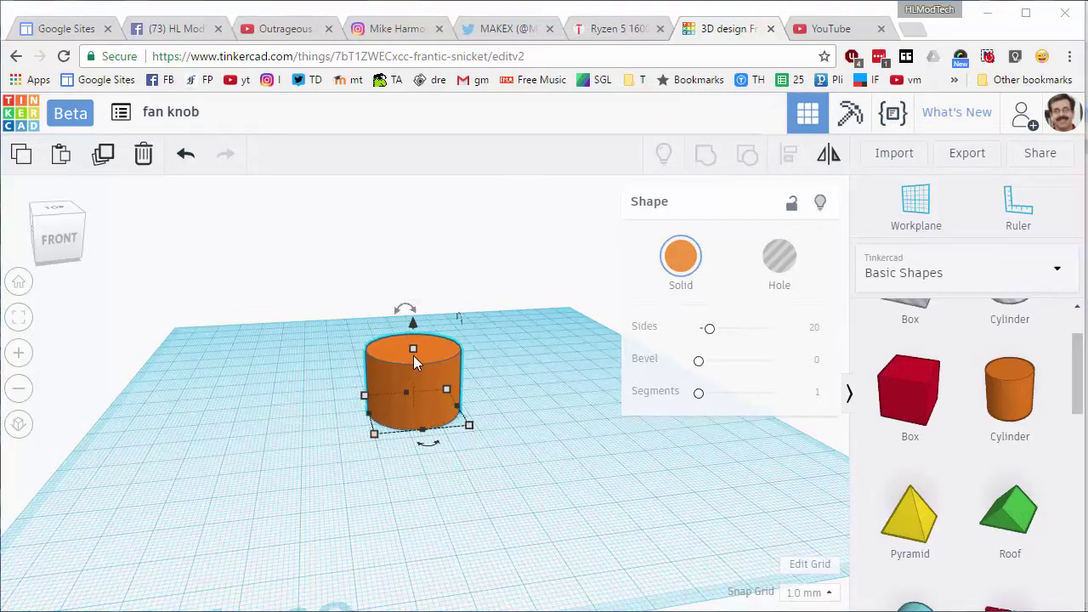
{"action": "mouse_move", "coordinate": [412, 352]}
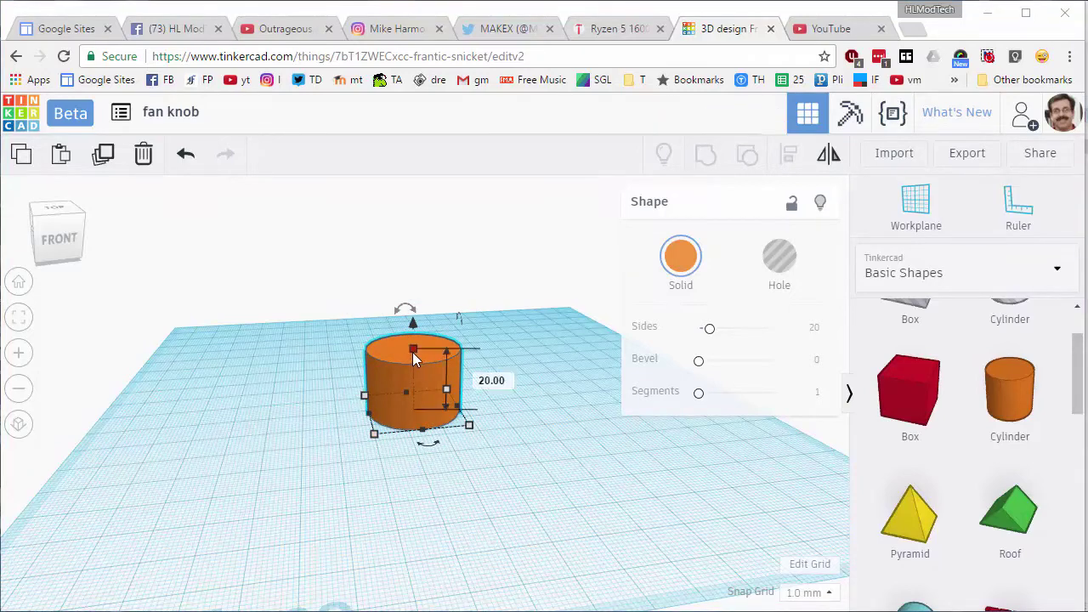
{"action": "left_click", "coordinate": [500, 379]}
{"action": "type", "text": "11.5"}
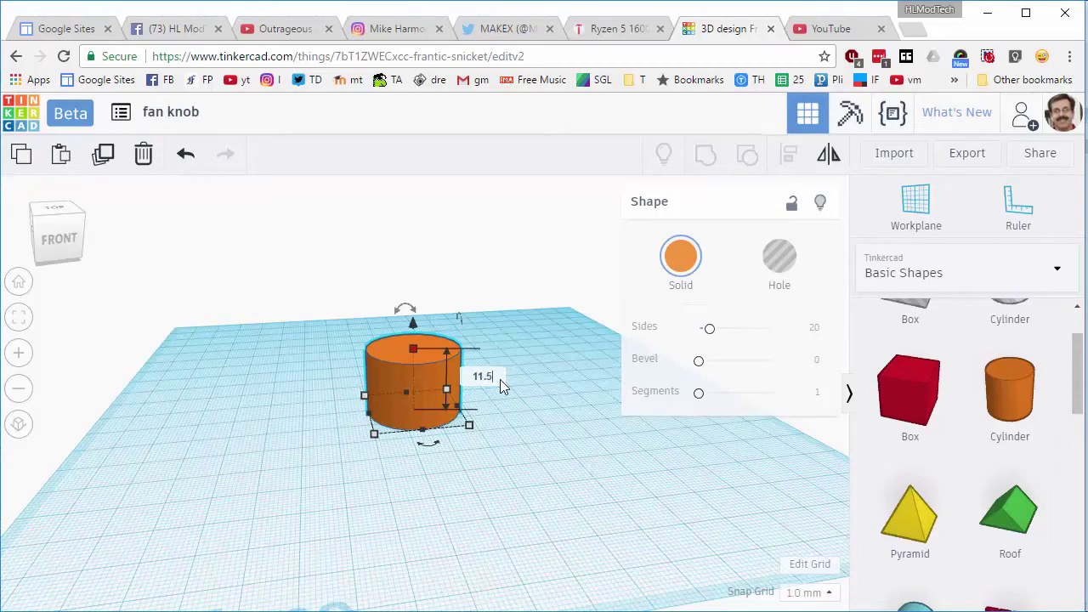
{"action": "key", "text": "Return"}
- Give the cylinder 60 sides, a bevel of 2 and 2 bevel segments
{"action": "scroll", "coordinate": [557, 385], "scroll_direction": "up", "scroll_amount": 2}
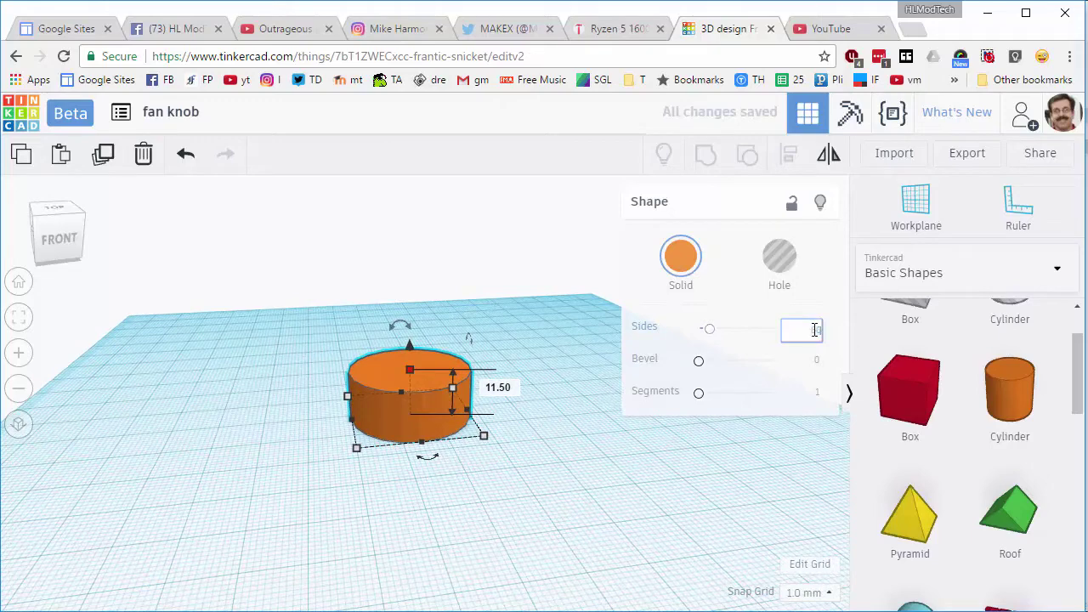
{"action": "type", "text": "60"}
{"action": "key", "text": "Return"}
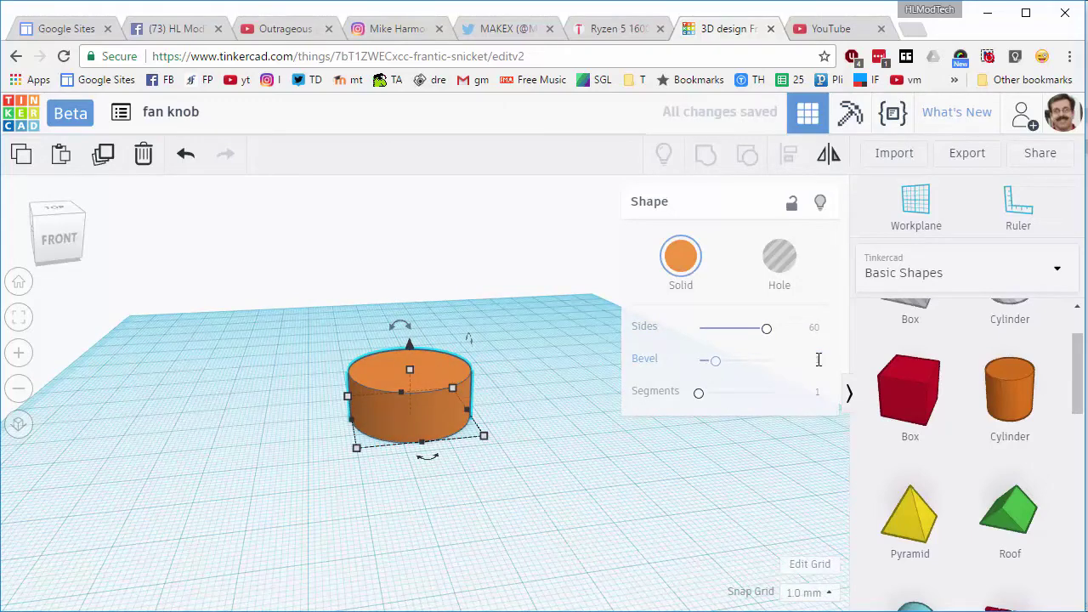
{"action": "key", "text": "Return"}
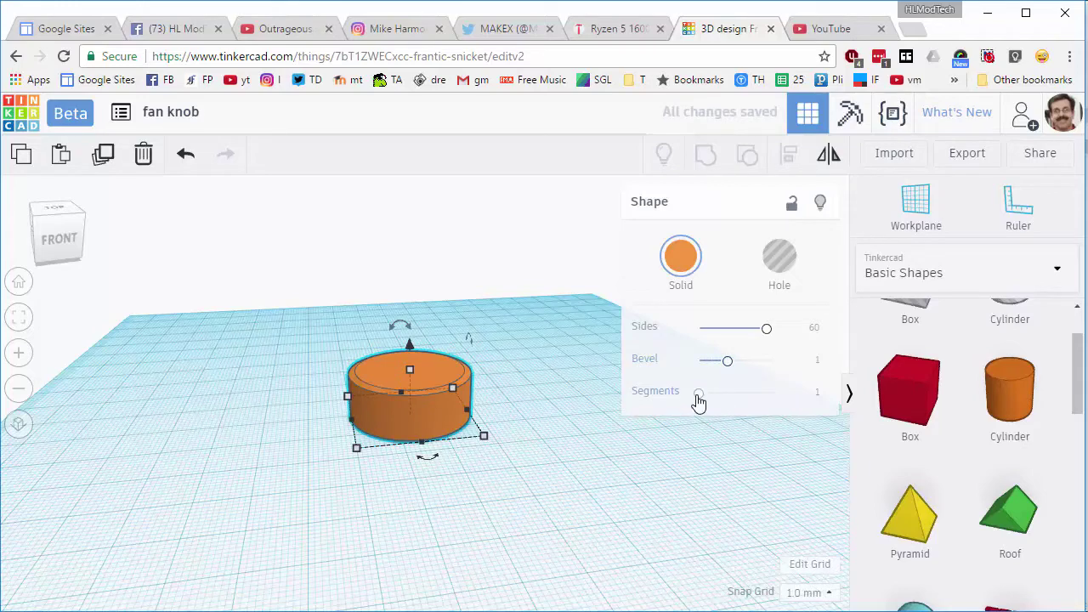
{"action": "left_click_drag", "start_coordinate": [698, 395], "coordinate": [705, 397]}
{"action": "scroll", "coordinate": [567, 426], "scroll_direction": "up", "scroll_amount": 1}
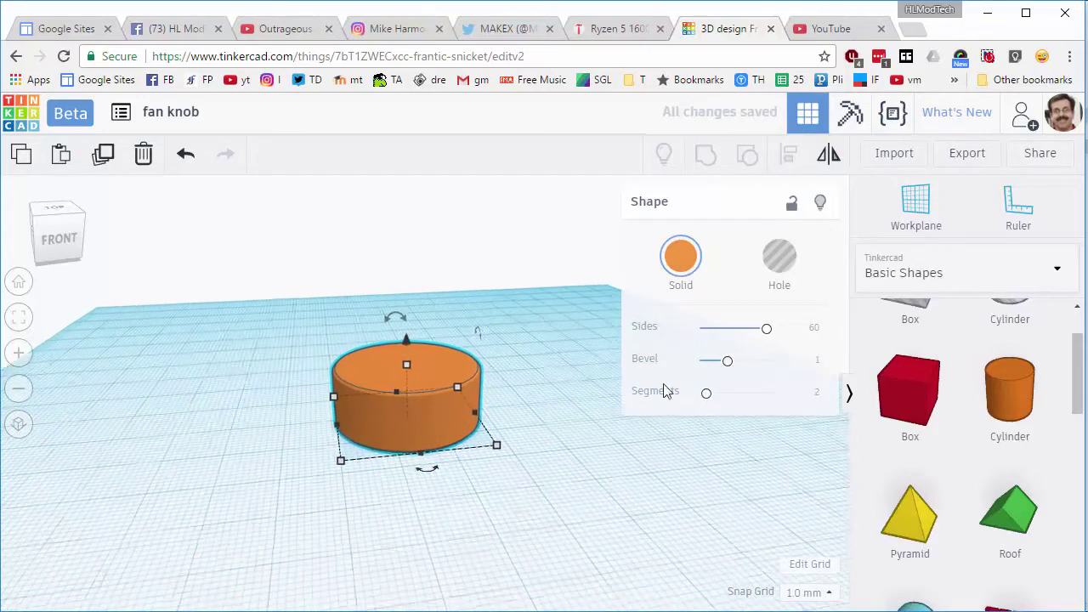
{"action": "left_click_drag", "start_coordinate": [730, 368], "coordinate": [758, 367]}
{"action": "right_click_drag", "start_coordinate": [541, 415], "coordinate": [506, 451]}
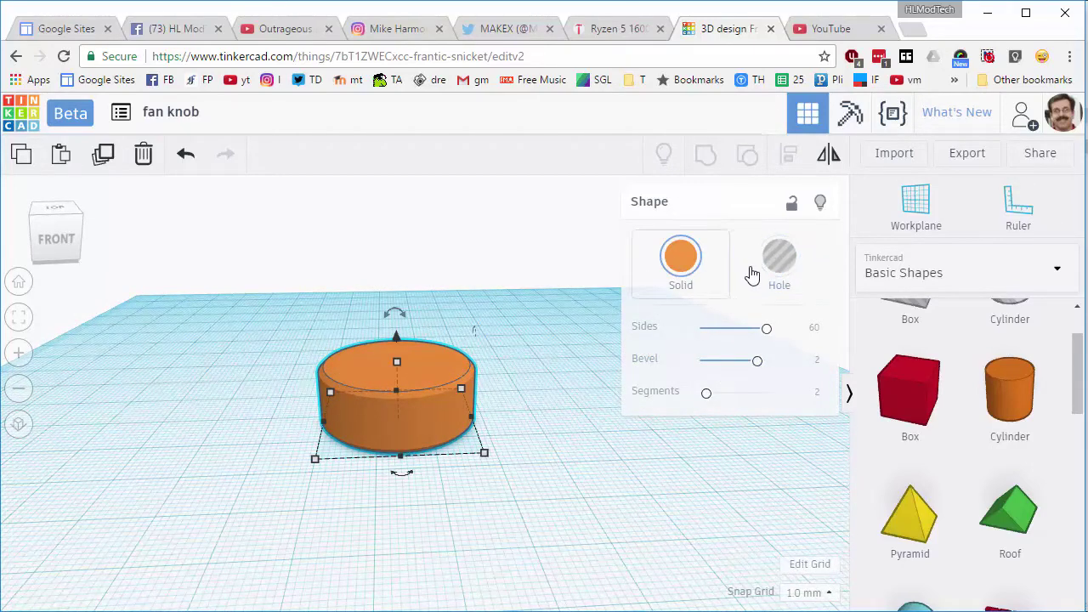
- Add a hole cylinder sized 24 × 24 mm and move it over the orange body
{"action": "scroll", "coordinate": [1007, 374], "scroll_direction": "up", "scroll_amount": 1}
{"action": "left_click_drag", "start_coordinate": [1009, 378], "coordinate": [606, 473]}
{"action": "left_click", "coordinate": [631, 466]}
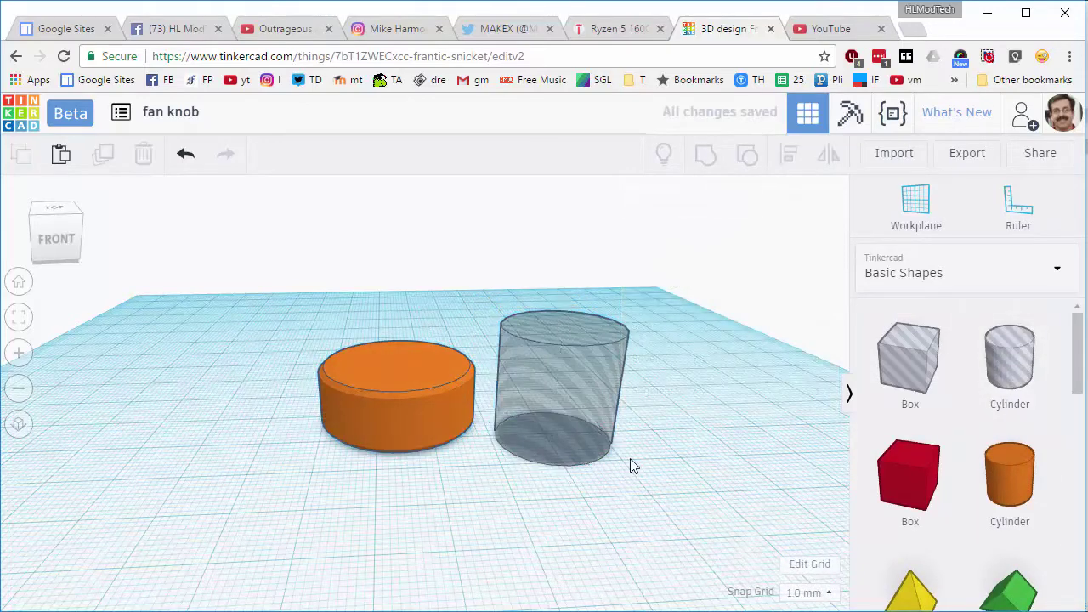
{"action": "left_click", "coordinate": [597, 458]}
{"action": "mouse_move", "coordinate": [630, 466]}
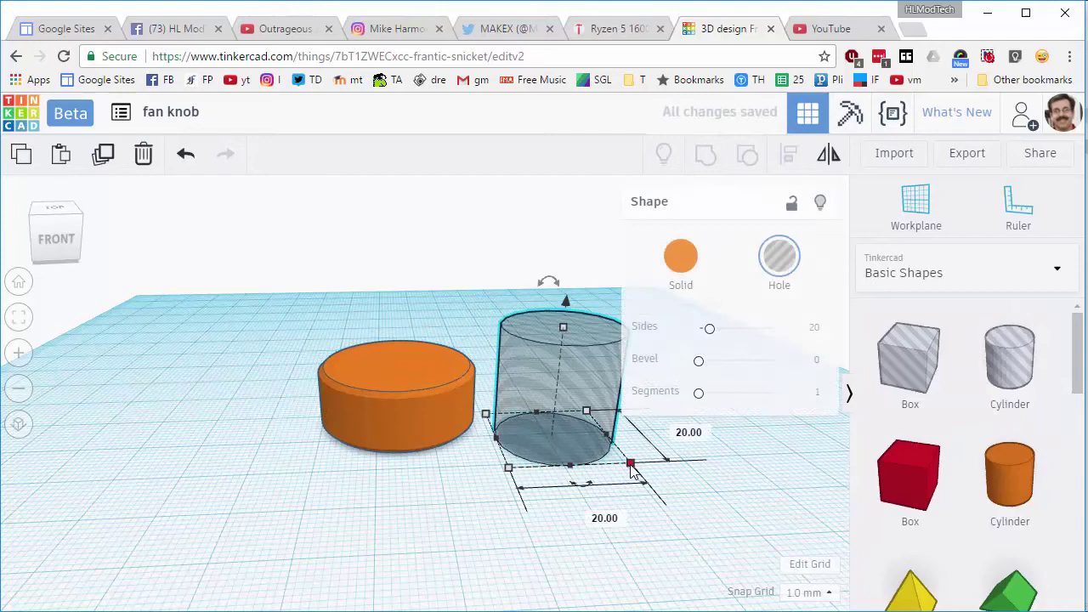
{"action": "left_click", "coordinate": [689, 432]}
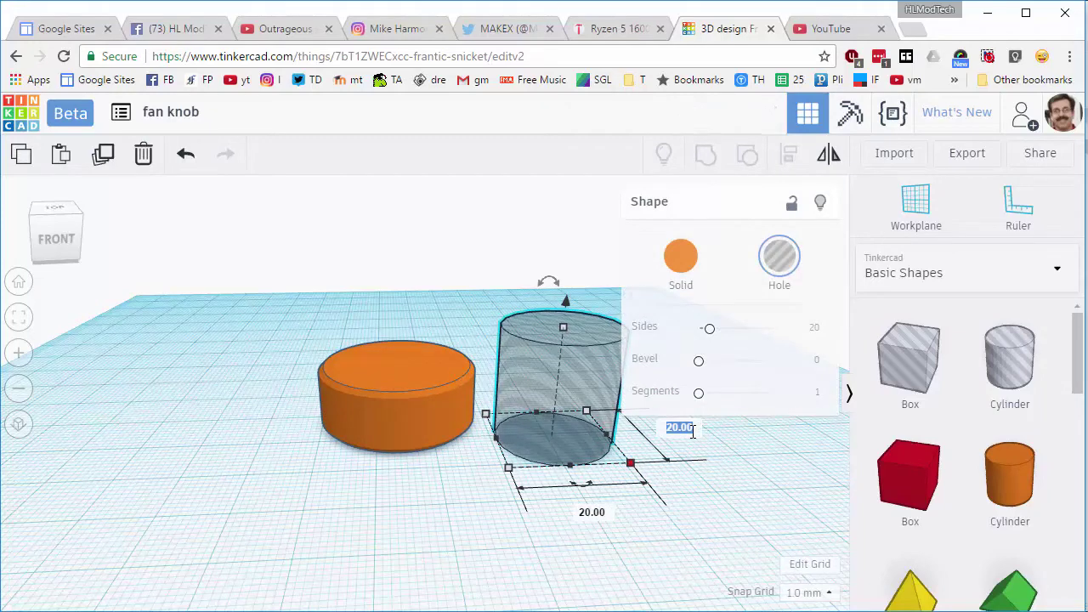
{"action": "type", "text": "24"}
{"action": "key", "text": "Return"}
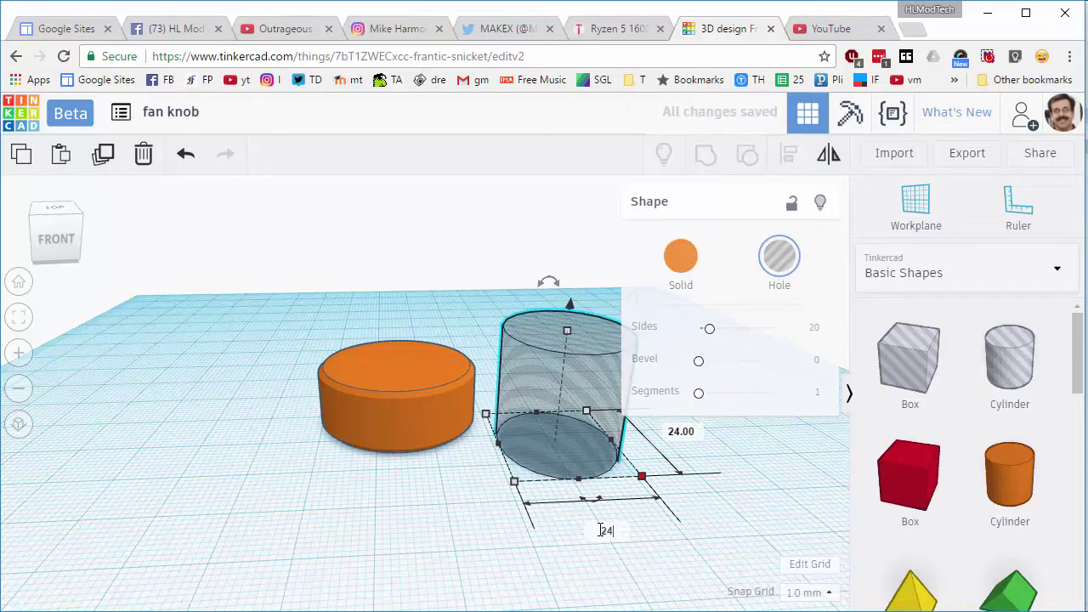
{"action": "key", "text": "Return"}
{"action": "left_click_drag", "start_coordinate": [592, 427], "coordinate": [384, 395]}
- Centre the hole cylinder on the orange cylinder with Align
{"action": "left_click_drag", "start_coordinate": [236, 323], "coordinate": [475, 497]}
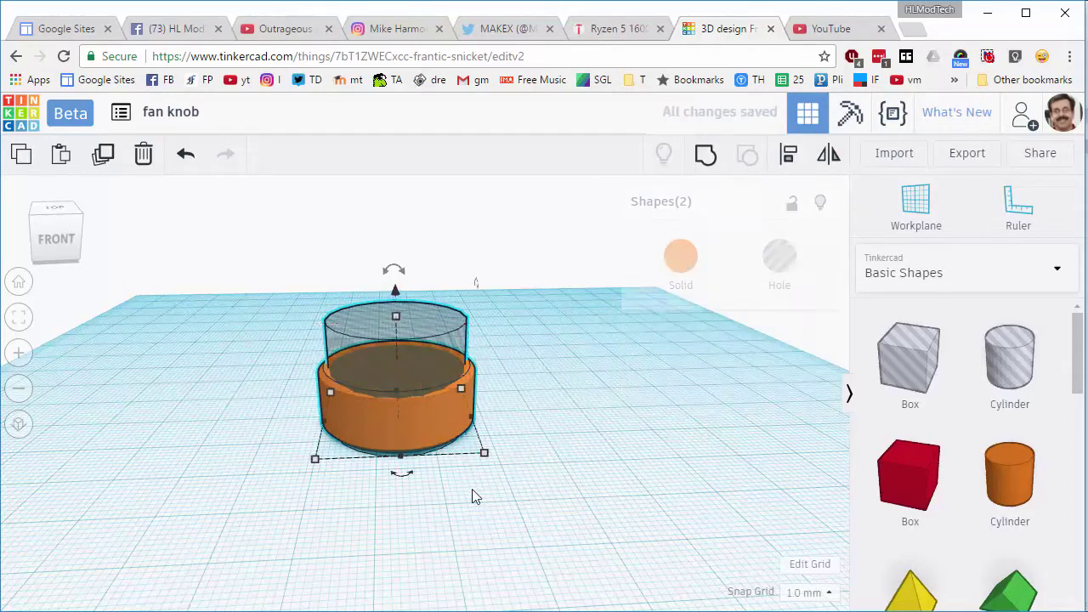
{"action": "left_click", "coordinate": [788, 154]}
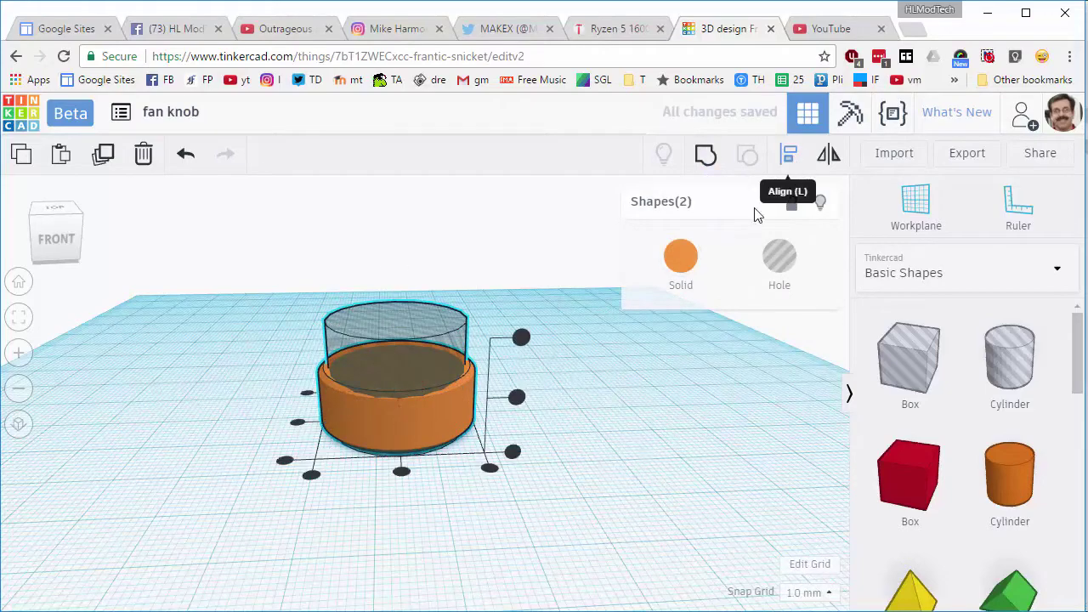
{"action": "left_click", "coordinate": [402, 471]}
{"action": "left_click", "coordinate": [387, 578]}
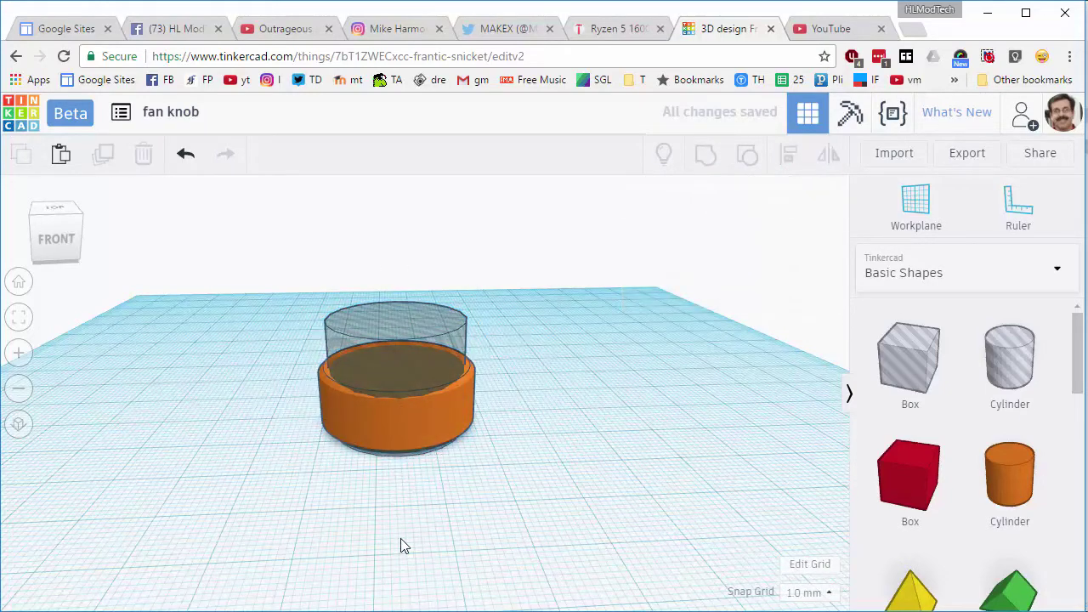
- Raise the hole 2 mm and set its height to 11 mm
{"action": "right_click_drag", "start_coordinate": [404, 545], "coordinate": [409, 269]}
{"action": "left_click", "coordinate": [408, 270]}
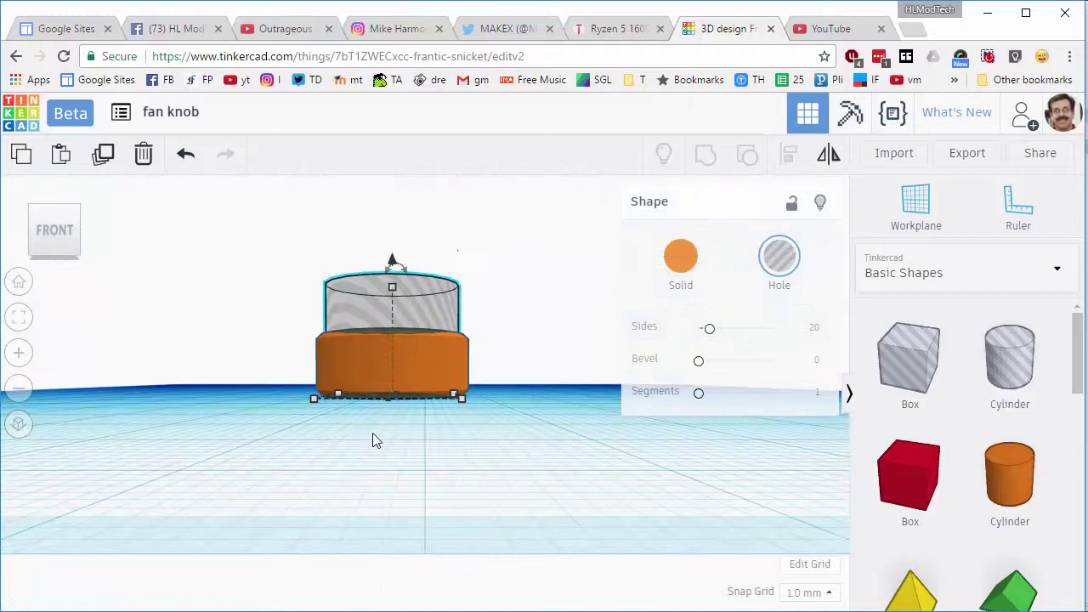
{"action": "left_click_drag", "start_coordinate": [392, 269], "coordinate": [394, 242]}
{"action": "right_click_drag", "start_coordinate": [329, 328], "coordinate": [300, 345]}
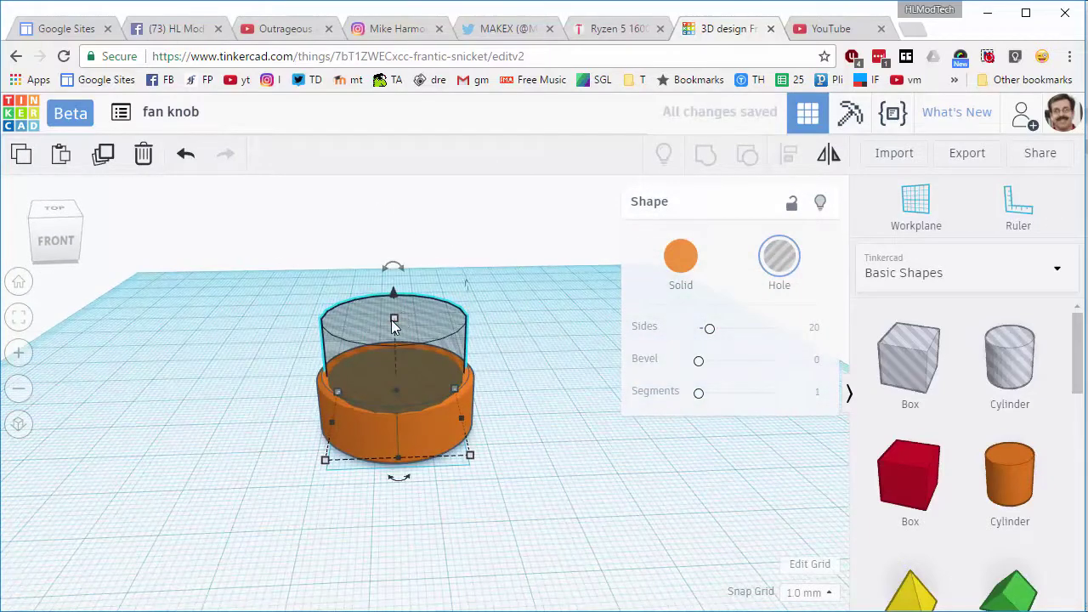
{"action": "left_click", "coordinate": [485, 376]}
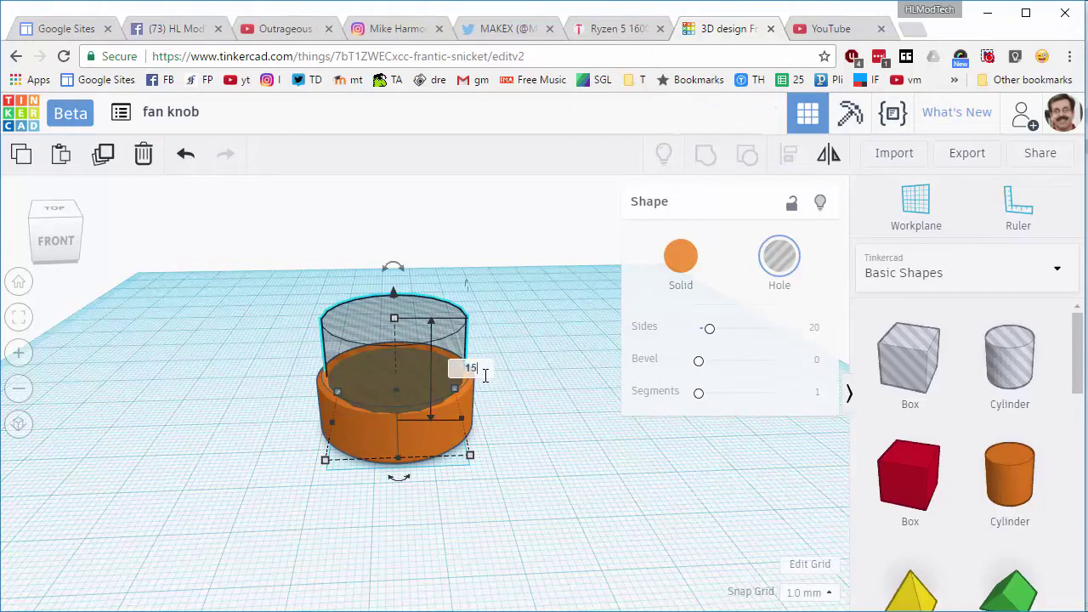
{"action": "key", "text": "Return"}
{"action": "left_click", "coordinate": [477, 379]}
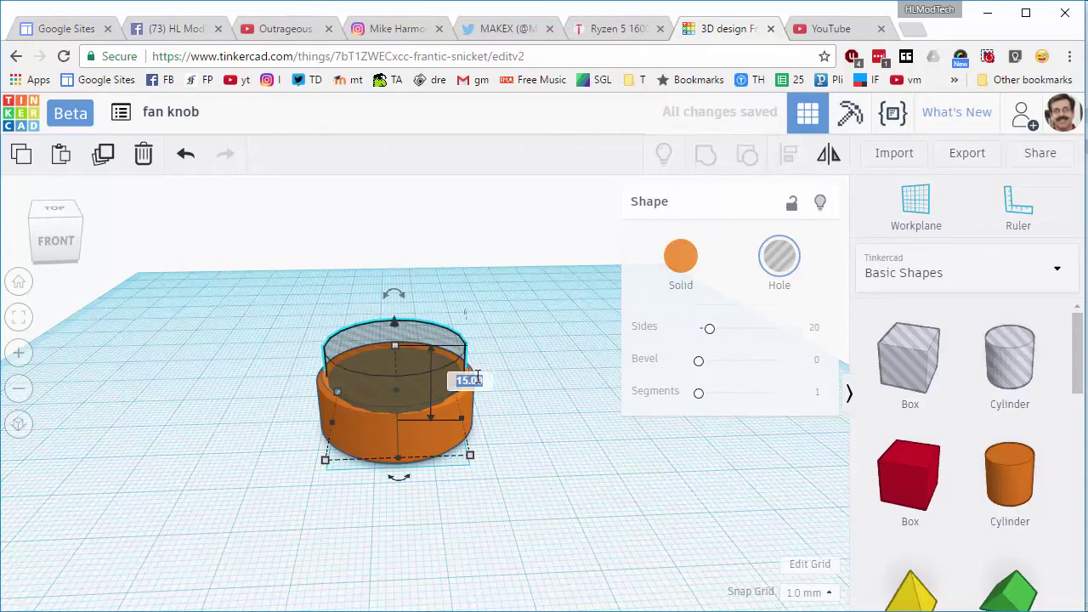
{"action": "key", "text": "Return"}
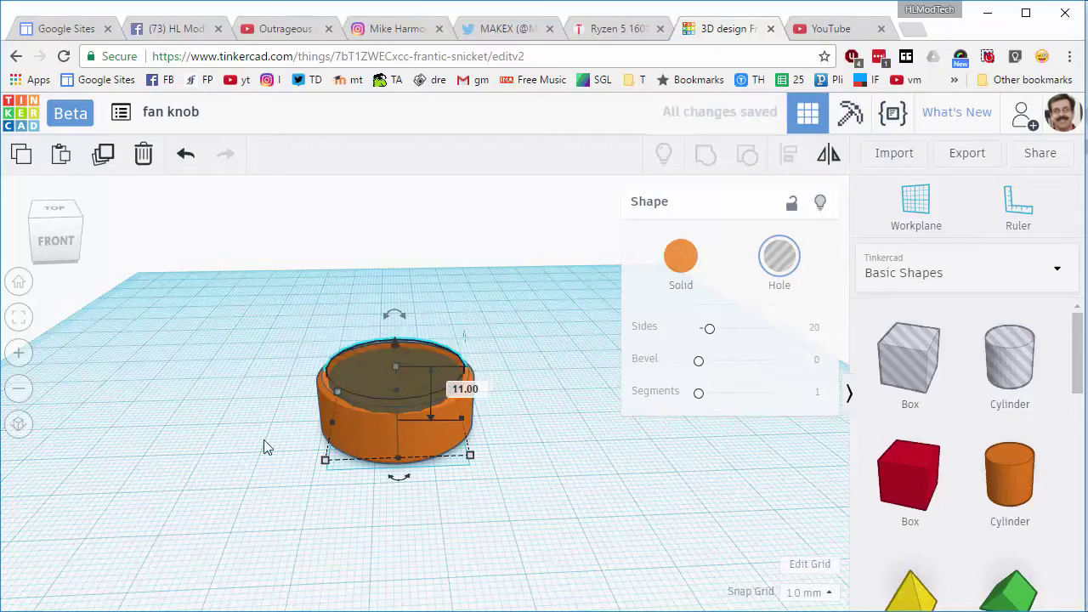
- Group the body and hole into a hollow cup
{"action": "right_click_drag", "start_coordinate": [263, 448], "coordinate": [276, 383]}
{"action": "left_click_drag", "start_coordinate": [267, 306], "coordinate": [451, 422]}
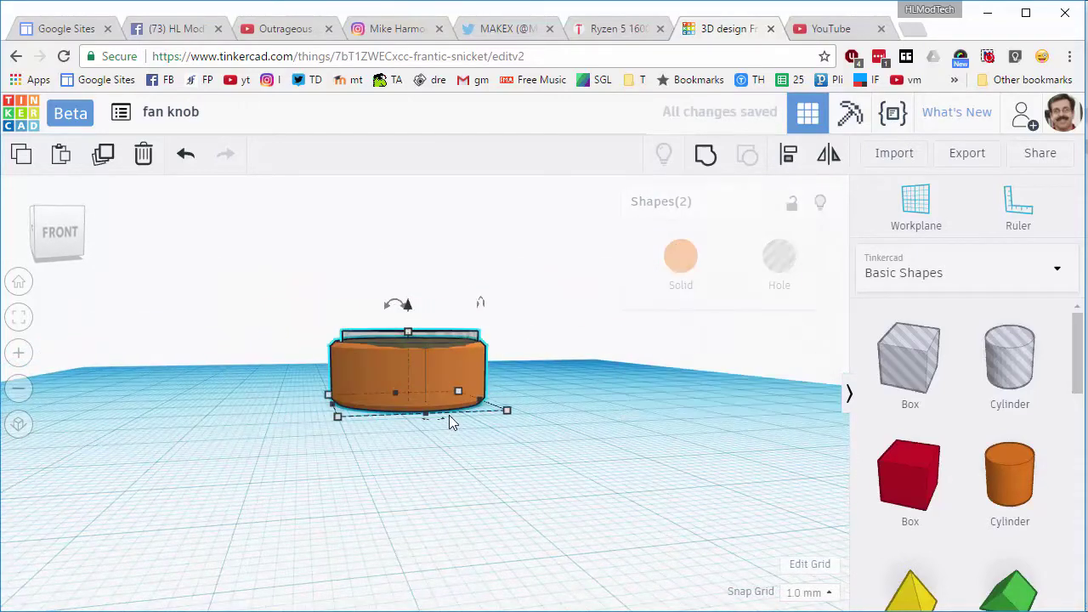
{"action": "left_click", "coordinate": [707, 159]}
- Ungroup the cup, then reselect both cylinders and regroup them into one ring
{"action": "right_click_drag", "start_coordinate": [428, 296], "coordinate": [308, 344]}
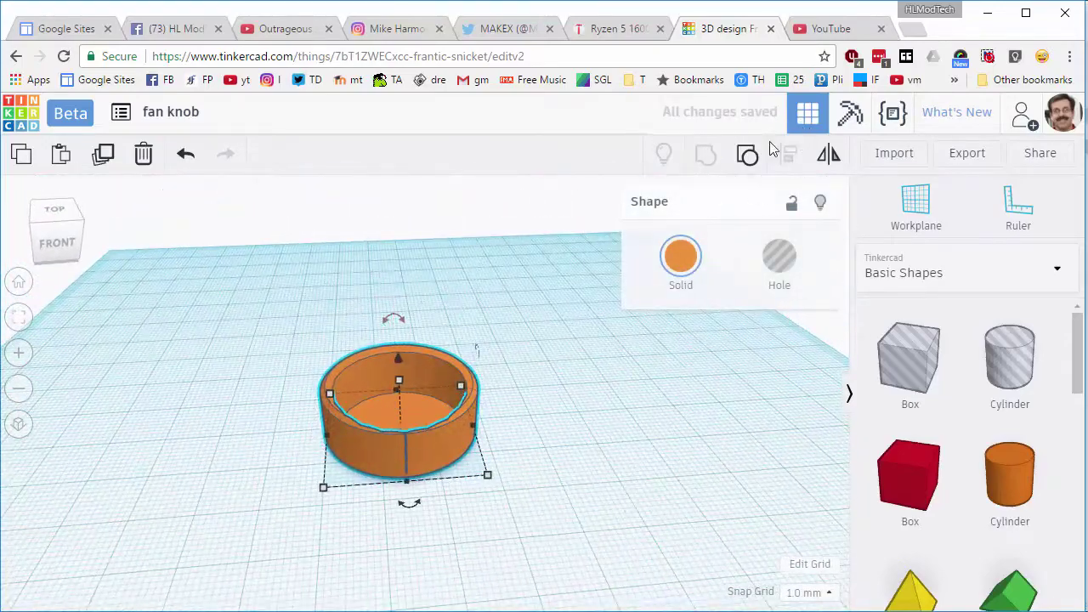
{"action": "left_click", "coordinate": [747, 154]}
{"action": "left_click", "coordinate": [547, 247]}
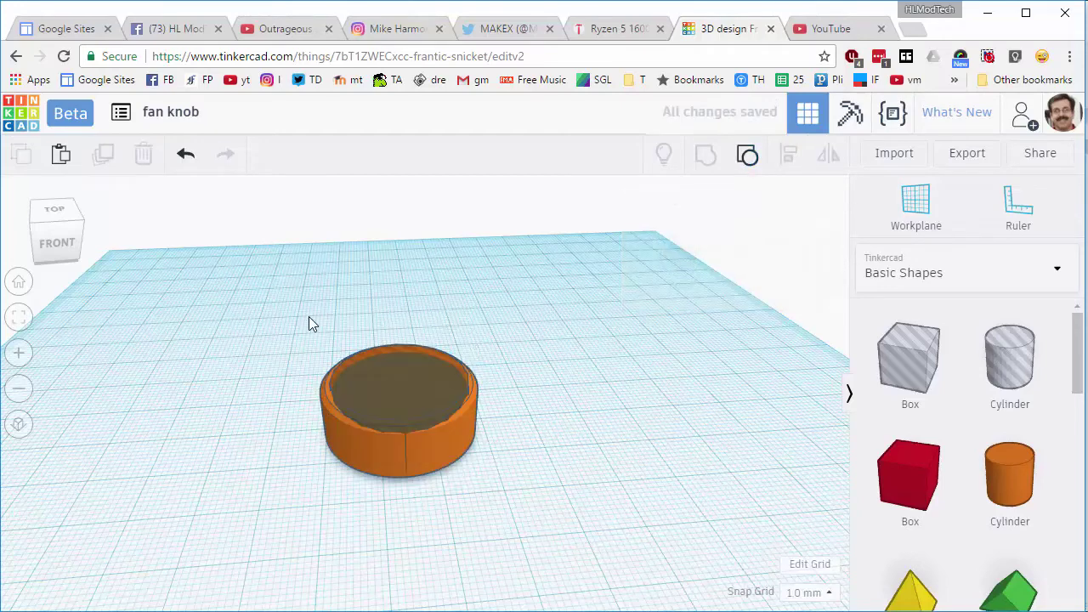
{"action": "left_click_drag", "start_coordinate": [339, 403], "coordinate": [551, 447]}
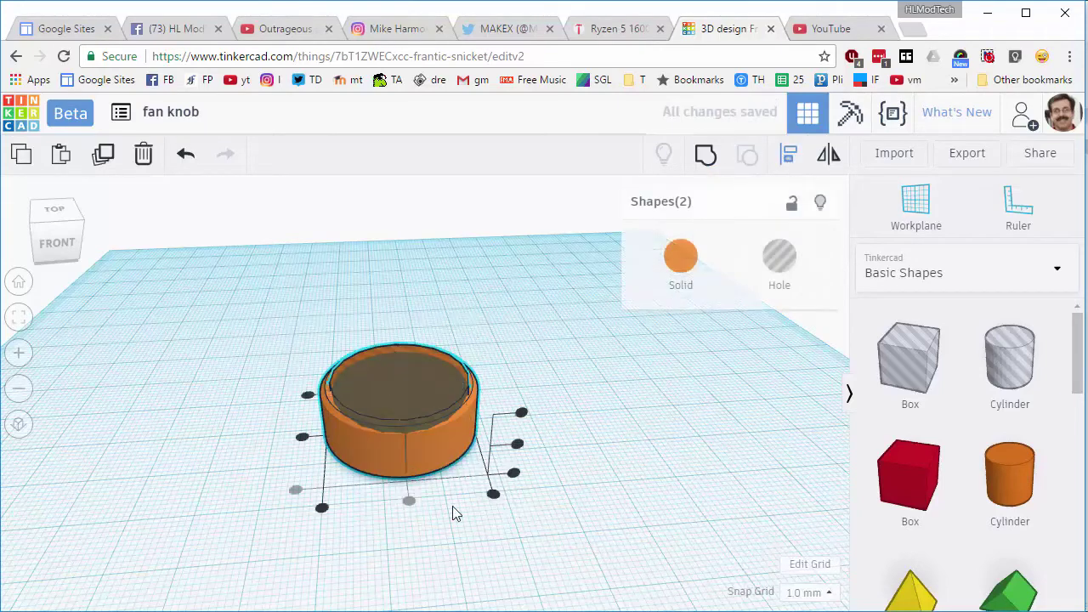
{"action": "left_click", "coordinate": [297, 417]}
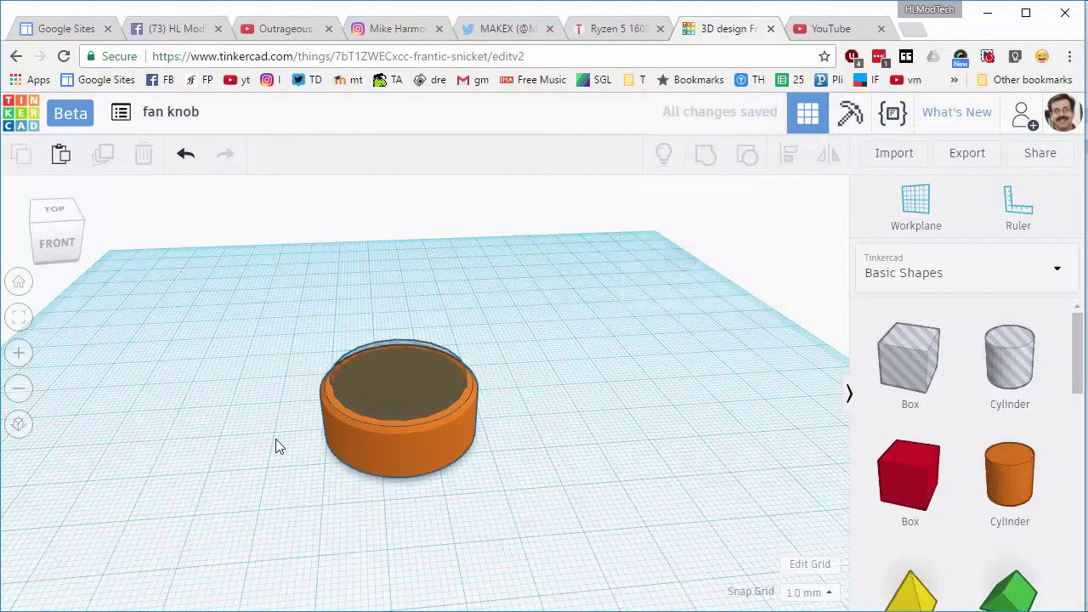
{"action": "right_click_drag", "start_coordinate": [275, 444], "coordinate": [251, 289]}
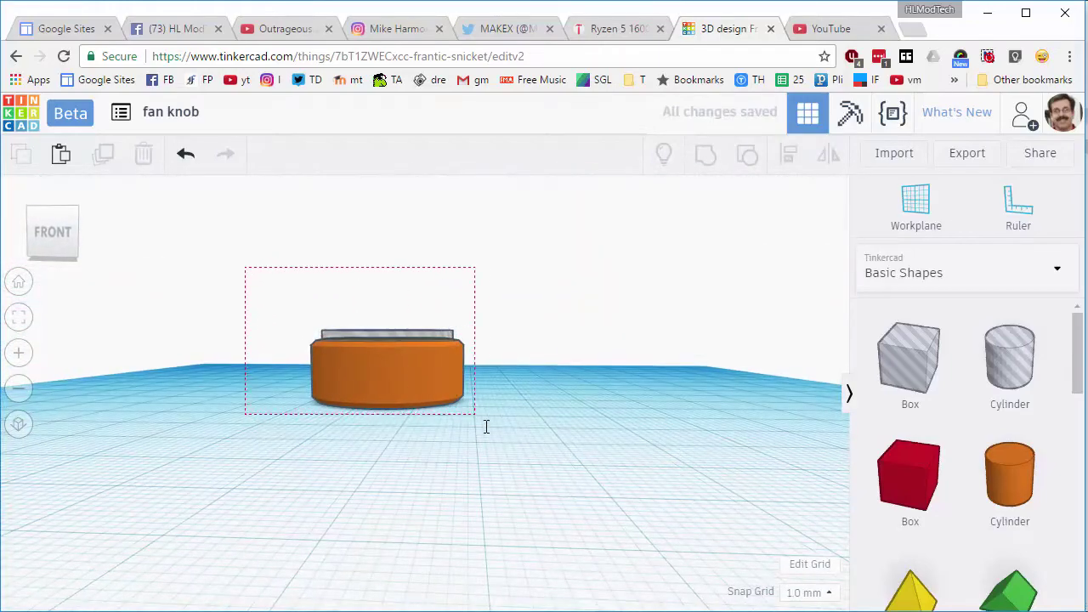
{"action": "left_click_drag", "start_coordinate": [486, 426], "coordinate": [505, 442]}
{"action": "left_click", "coordinate": [705, 154]}
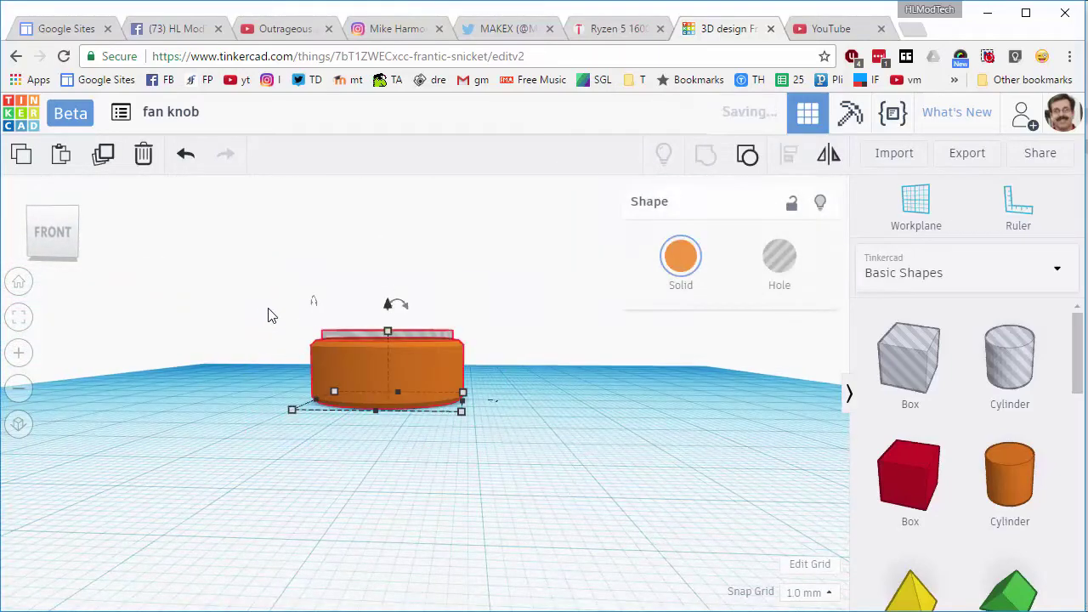
- Orbit and zoom around the ring to inspect it from above and the front
{"action": "right_click_drag", "start_coordinate": [267, 292], "coordinate": [378, 416]}
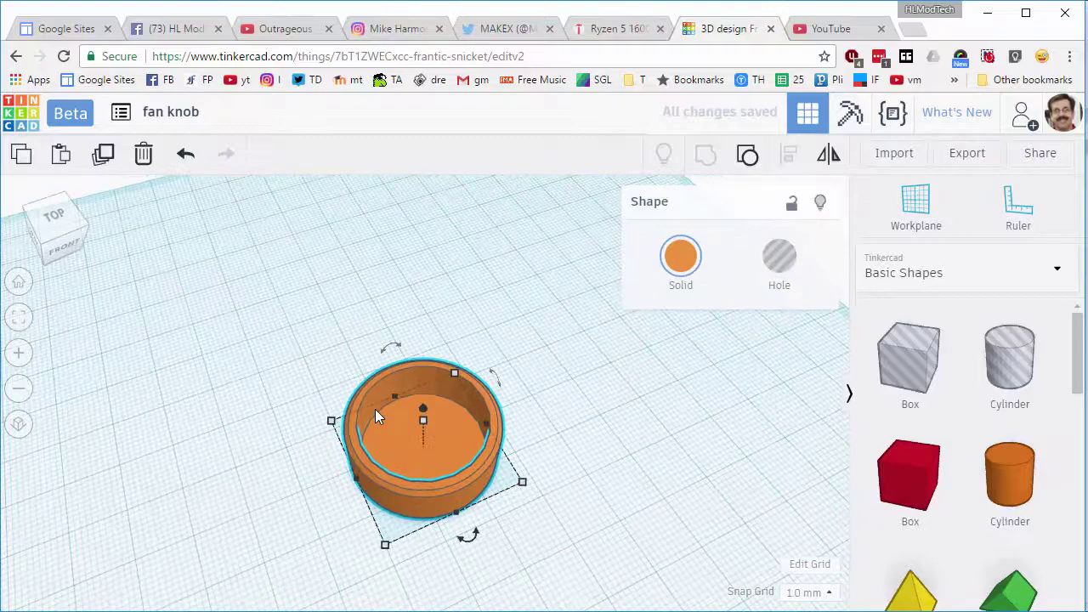
{"action": "scroll", "coordinate": [375, 409], "scroll_direction": "up", "scroll_amount": 4}
{"action": "scroll", "coordinate": [436, 421], "scroll_direction": "down", "scroll_amount": 1}
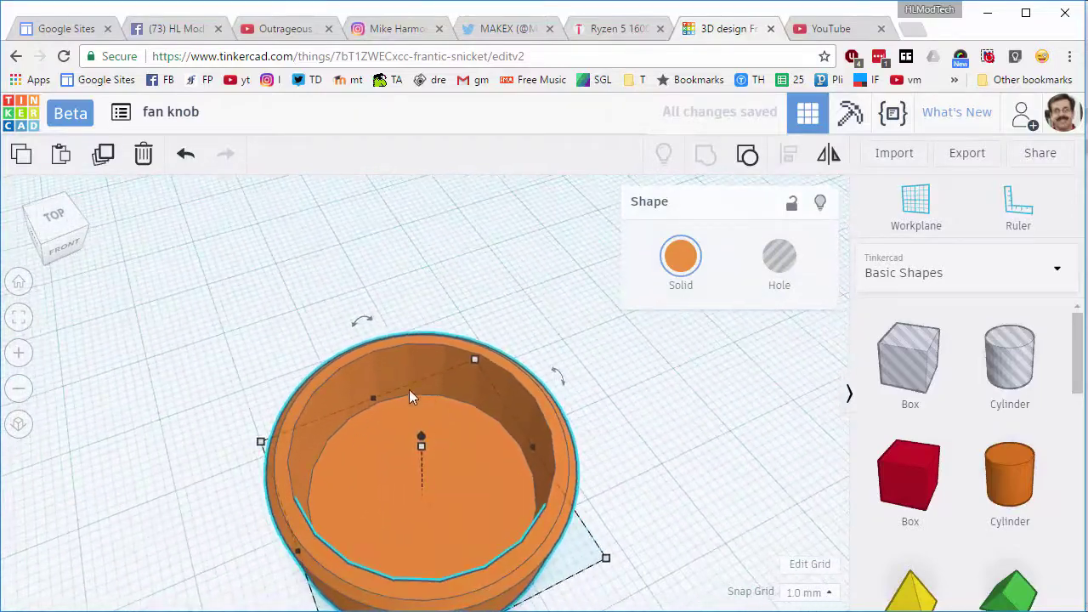
{"action": "right_click_drag", "start_coordinate": [437, 429], "coordinate": [369, 422]}
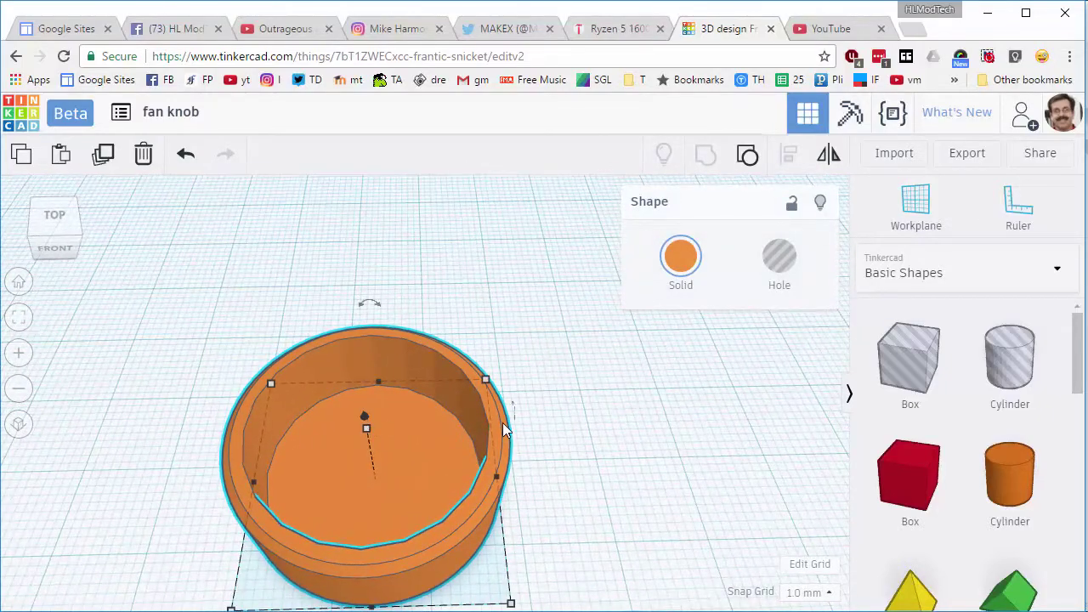
{"action": "right_click_drag", "start_coordinate": [575, 456], "coordinate": [649, 425]}
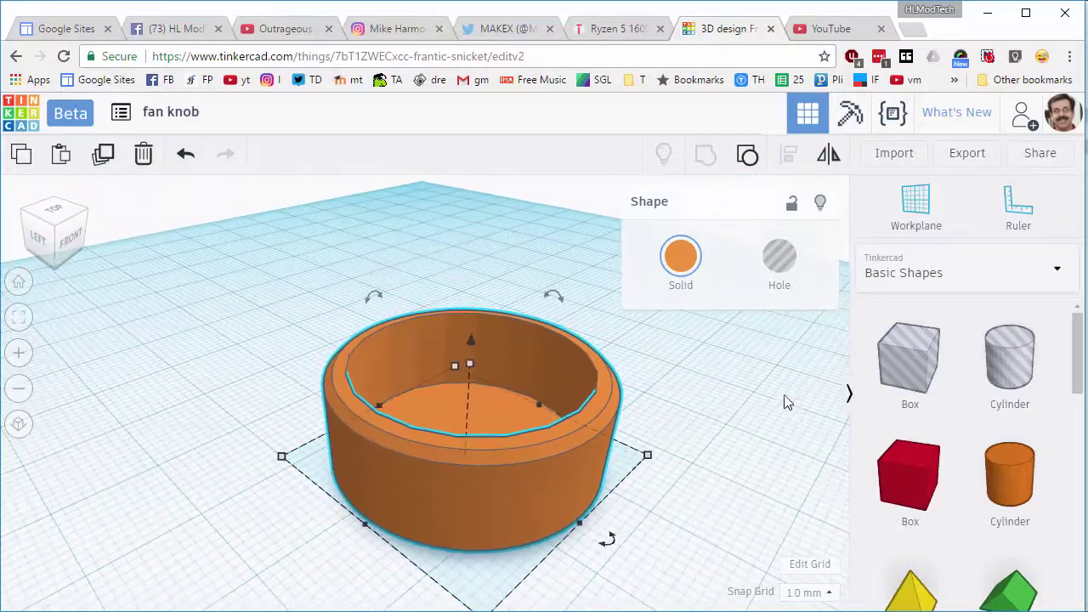
- Add a solid cylinder beside the ring with a 10 × 10 mm footprint
{"action": "left_click_drag", "start_coordinate": [1002, 481], "coordinate": [738, 477]}
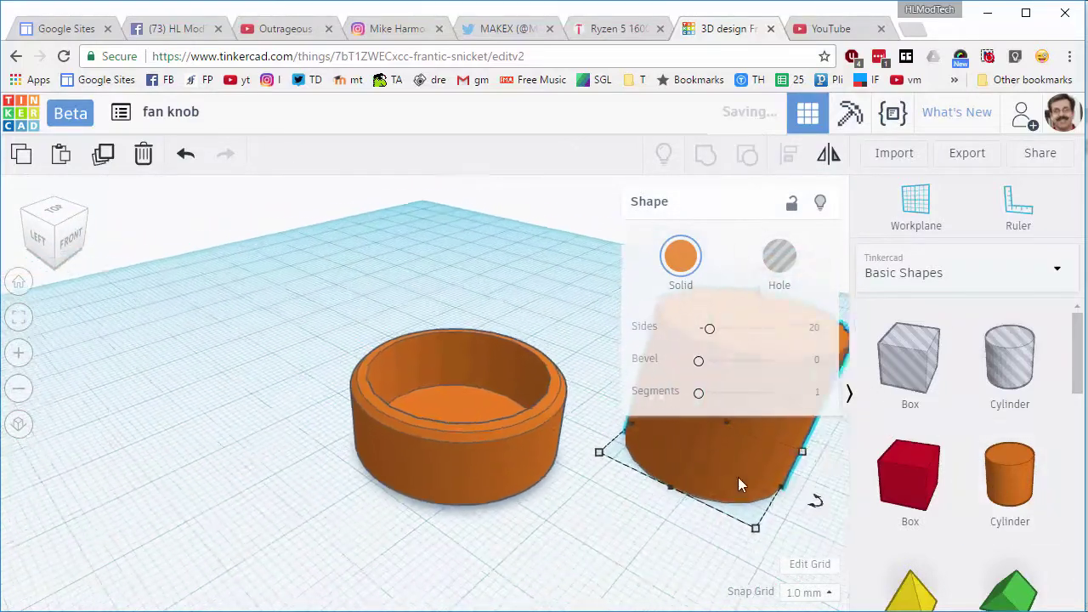
{"action": "right_click_drag", "start_coordinate": [738, 477], "coordinate": [549, 487]}
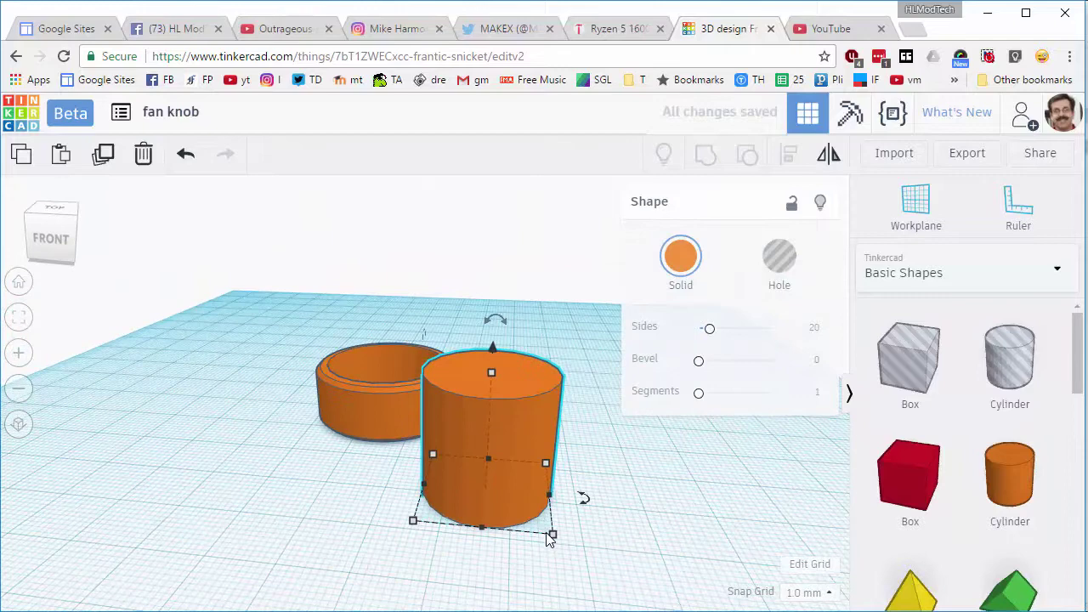
{"action": "mouse_move", "coordinate": [553, 536]}
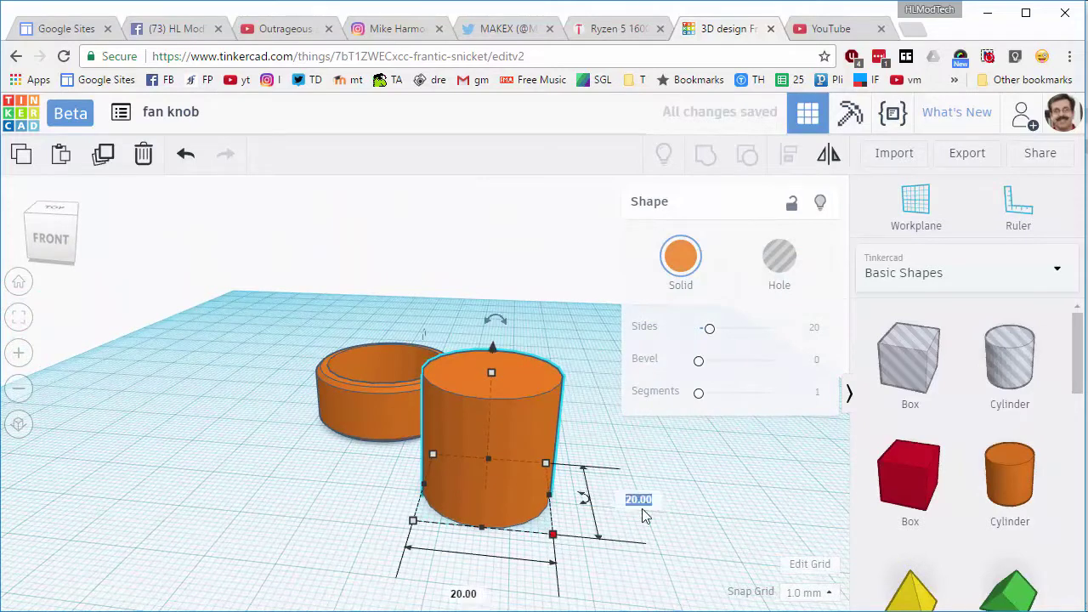
{"action": "type", "text": "10"}
{"action": "key", "text": "Return"}
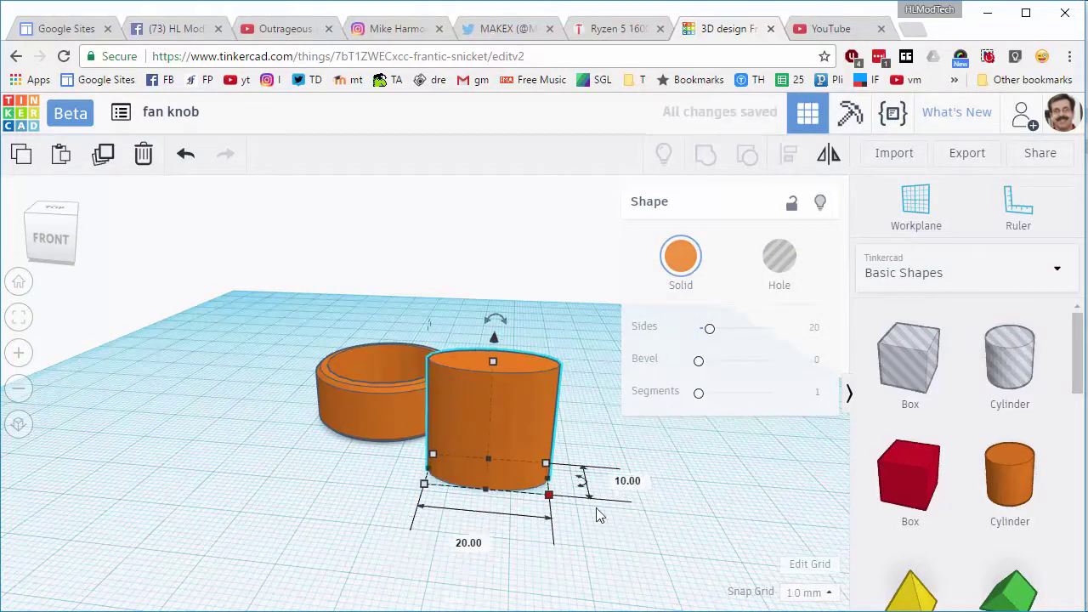
{"action": "left_click", "coordinate": [460, 543]}
{"action": "type", "text": "10"}
{"action": "key", "text": "Return"}
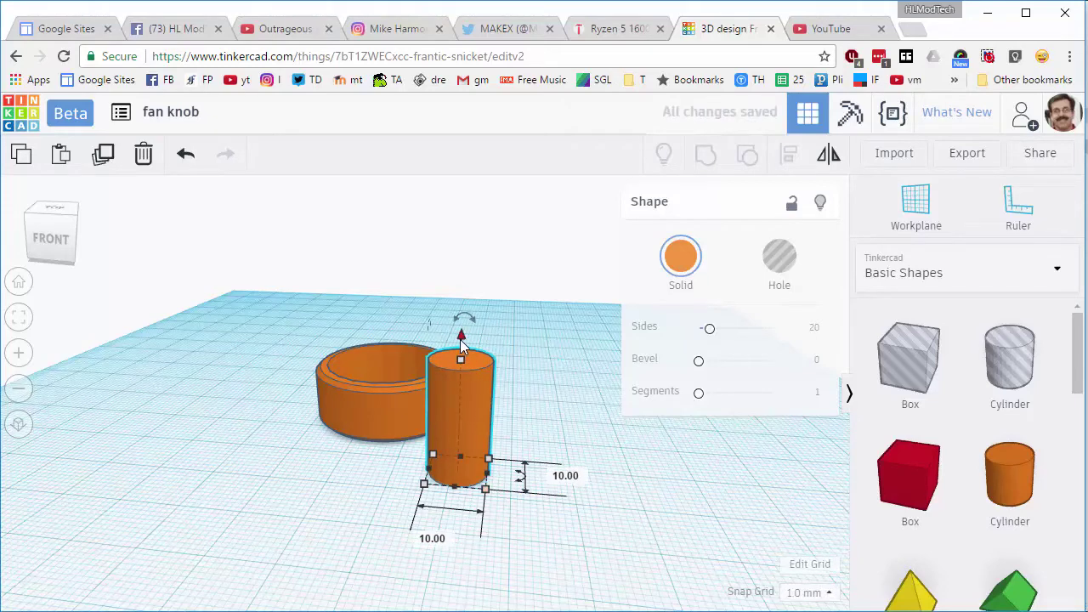
- Lift the post 1 mm off the workplane and make it 14 mm tall
{"action": "left_click_drag", "start_coordinate": [460, 340], "coordinate": [460, 333]}
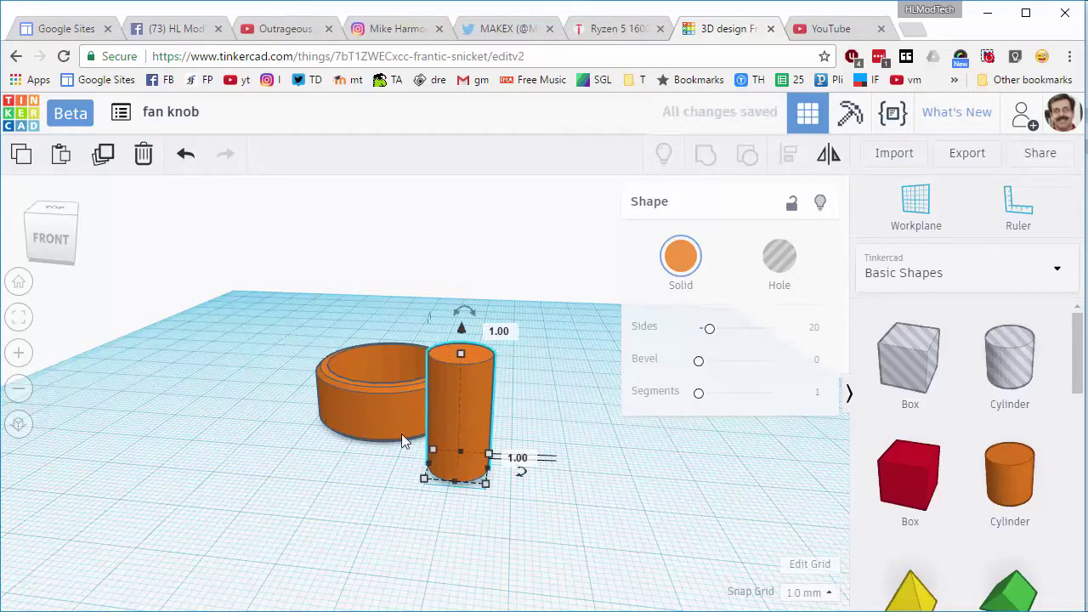
{"action": "mouse_move", "coordinate": [460, 355]}
{"action": "left_click", "coordinate": [544, 409]}
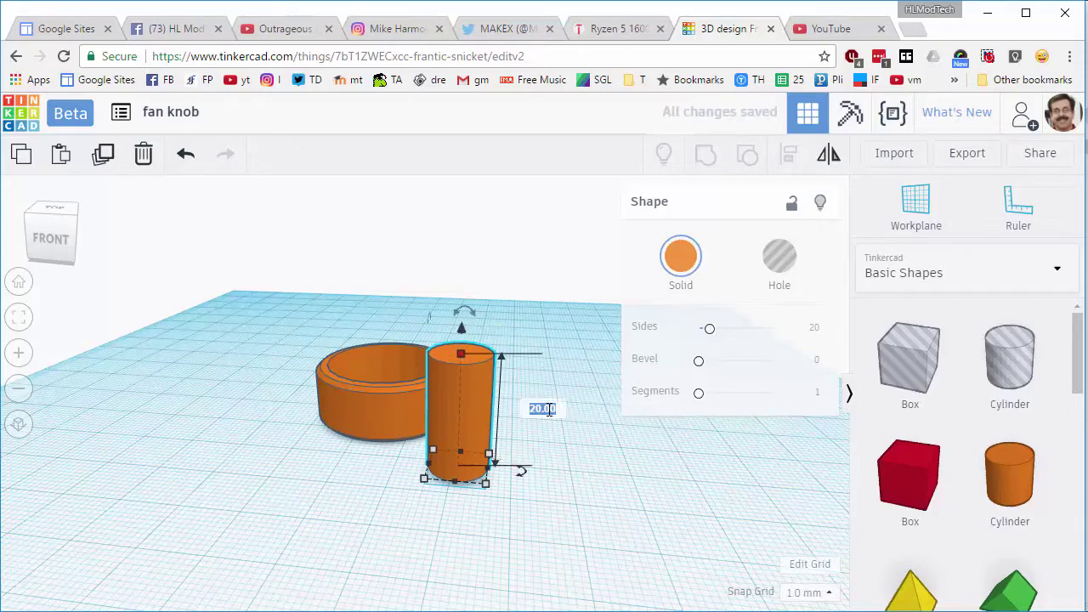
{"action": "type", "text": "14"}
{"action": "key", "text": "Return"}
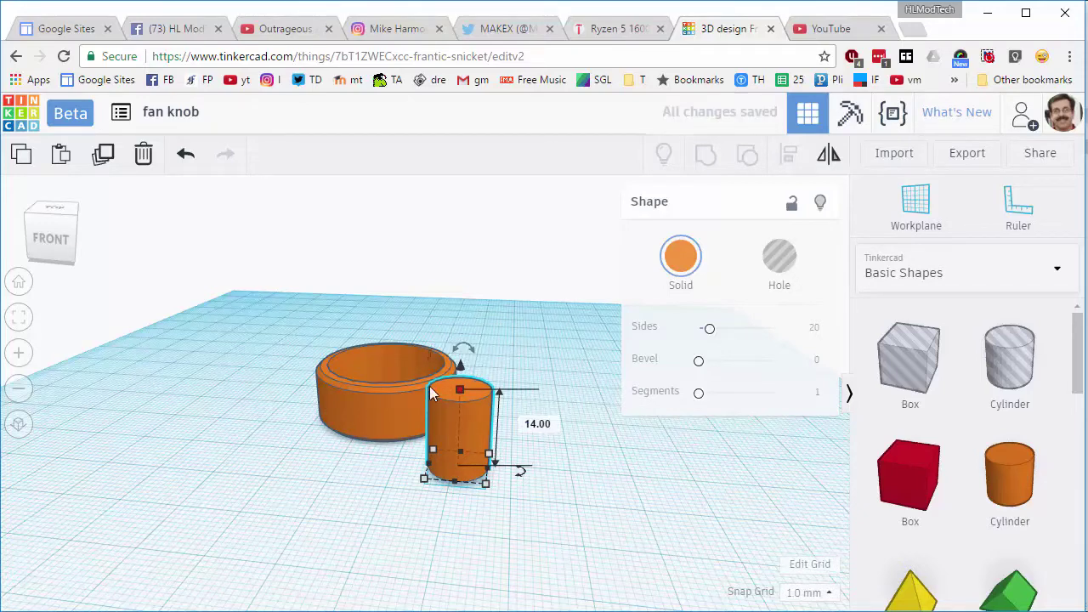
{"action": "left_click_drag", "start_coordinate": [557, 456], "coordinate": [381, 524]}
- Align the 10 mm post to the ring's middle on both axes
{"action": "left_click_drag", "start_coordinate": [252, 398], "coordinate": [252, 340]}
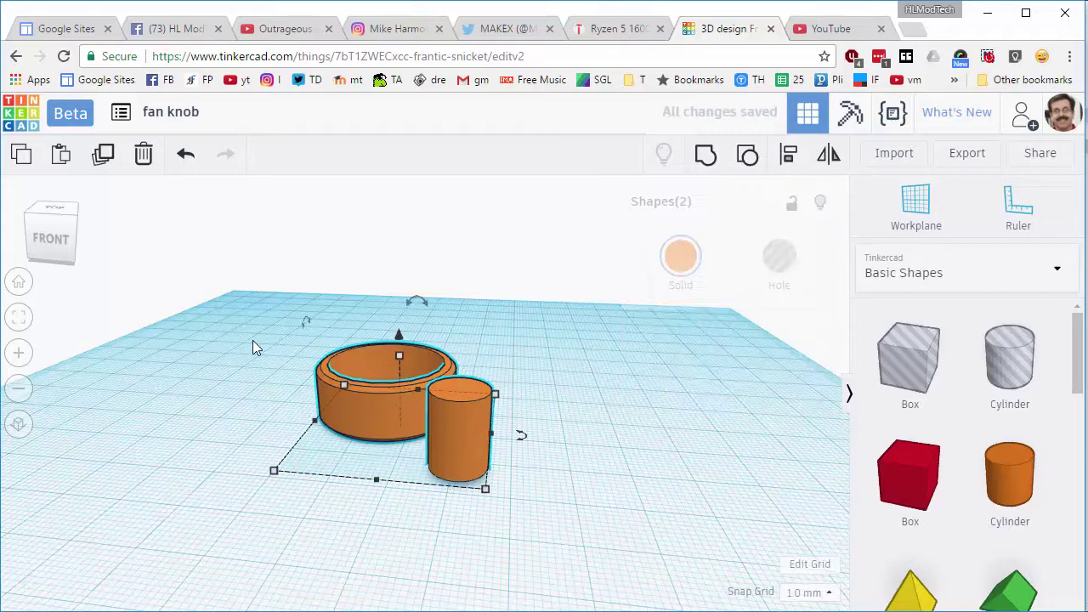
{"action": "left_click", "coordinate": [785, 160]}
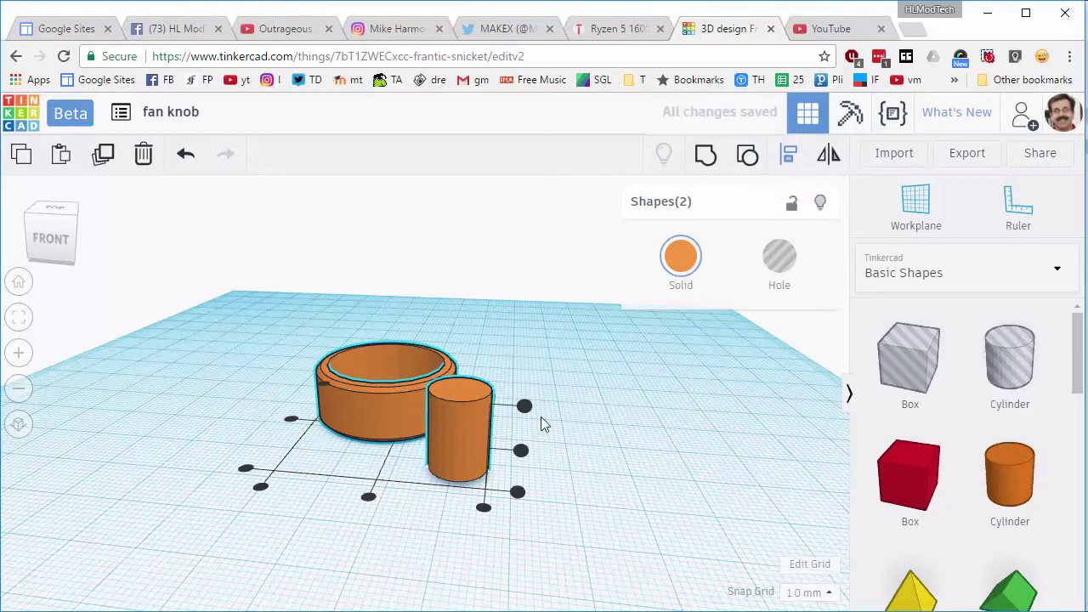
{"action": "left_click", "coordinate": [369, 496]}
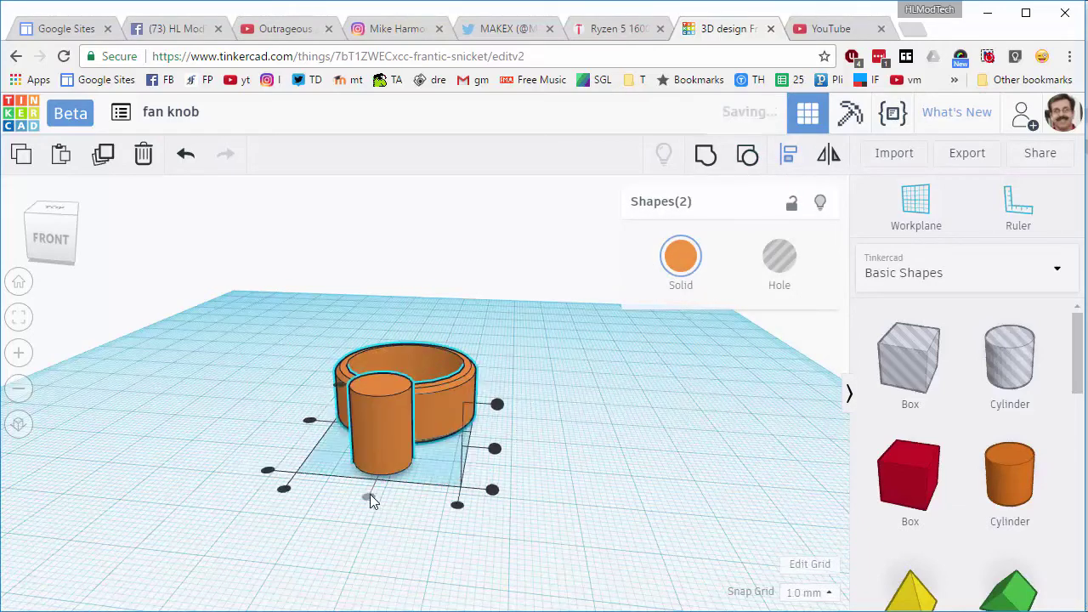
{"action": "left_click", "coordinate": [309, 419]}
{"action": "right_click_drag", "start_coordinate": [372, 539], "coordinate": [394, 552]}
{"action": "left_click", "coordinate": [580, 475]}
{"action": "right_click_drag", "start_coordinate": [527, 485], "coordinate": [286, 400]}
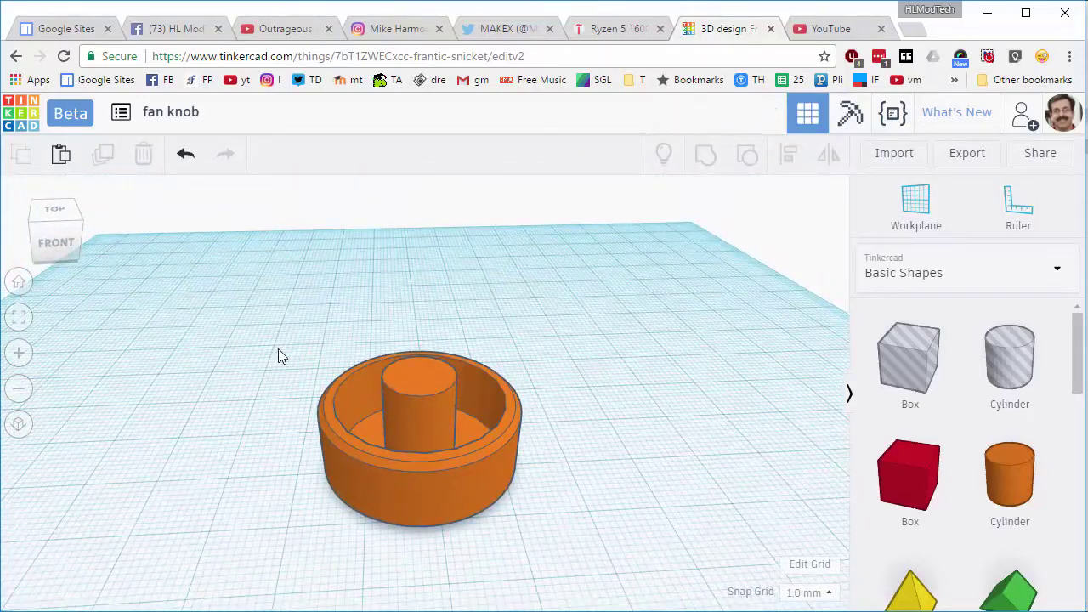
- Duplicate the post, lift the copy above it and turn it into a hole
{"action": "left_click", "coordinate": [448, 379]}
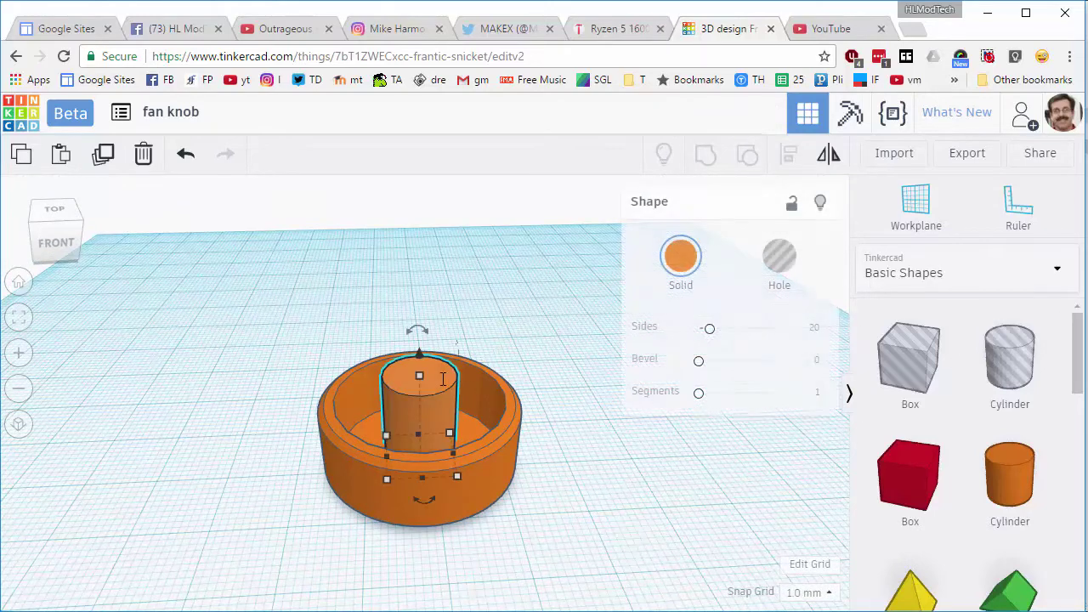
{"action": "key", "text": "ctrl+d"}
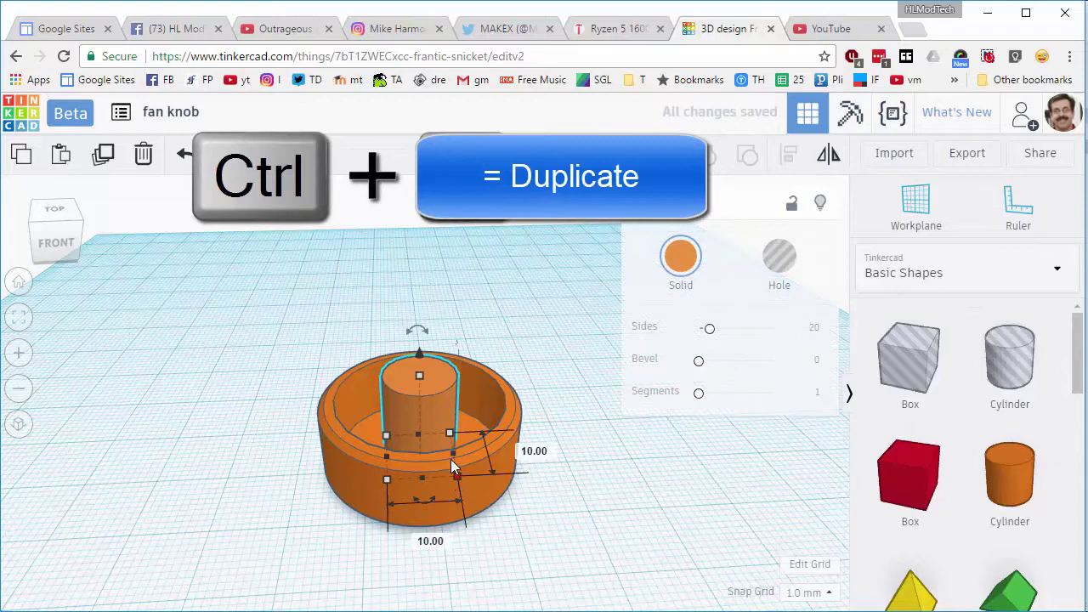
{"action": "left_click_drag", "start_coordinate": [417, 352], "coordinate": [418, 308]}
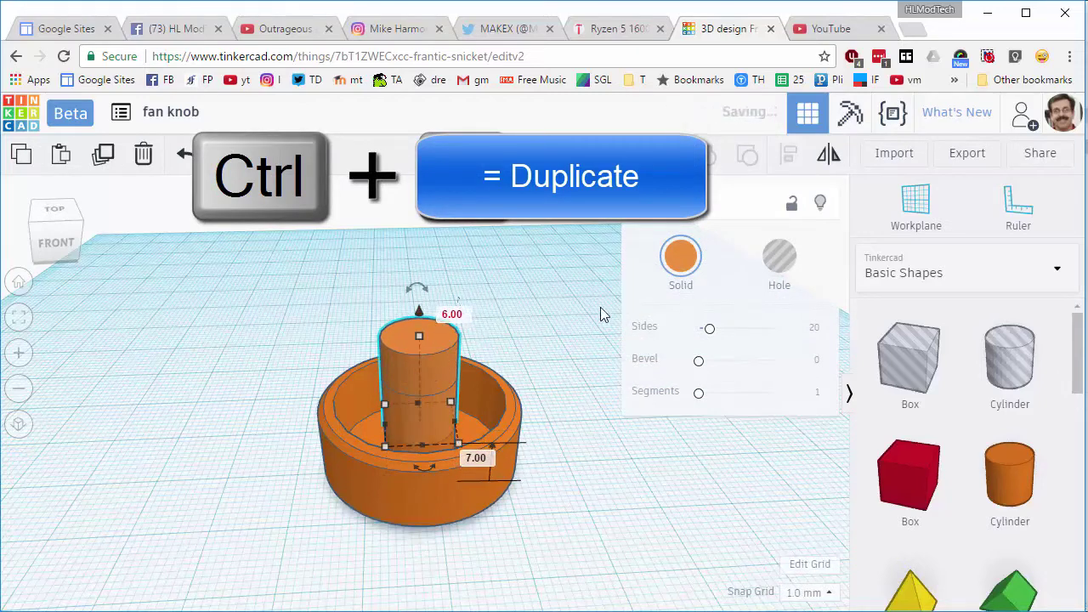
{"action": "left_click", "coordinate": [791, 272]}
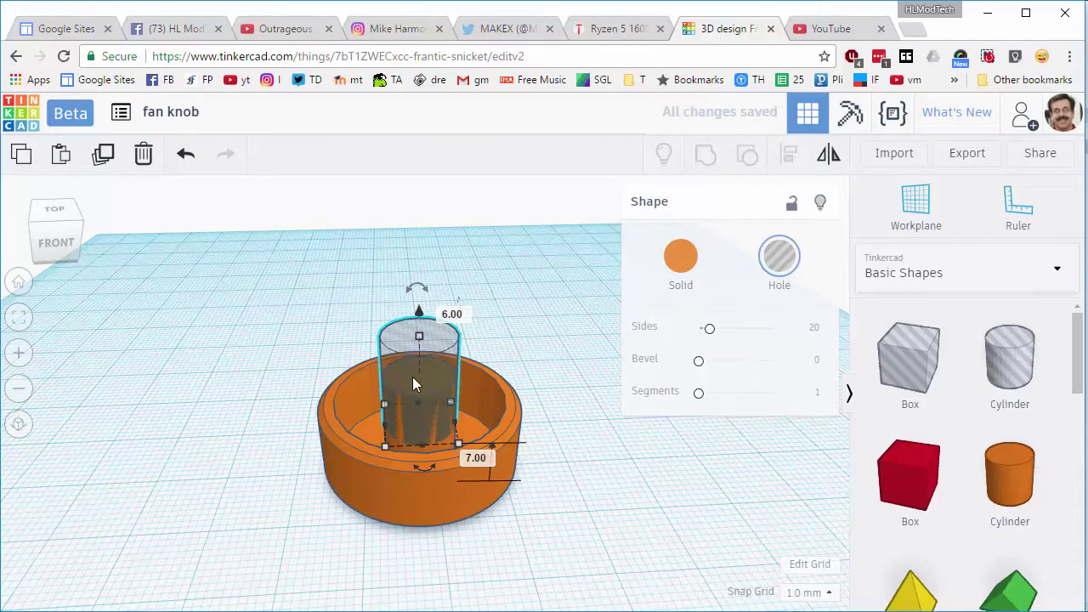
- Set the hole cylinder's footprint to 6.30 × 6.30 mm
{"action": "mouse_move", "coordinate": [385, 445]}
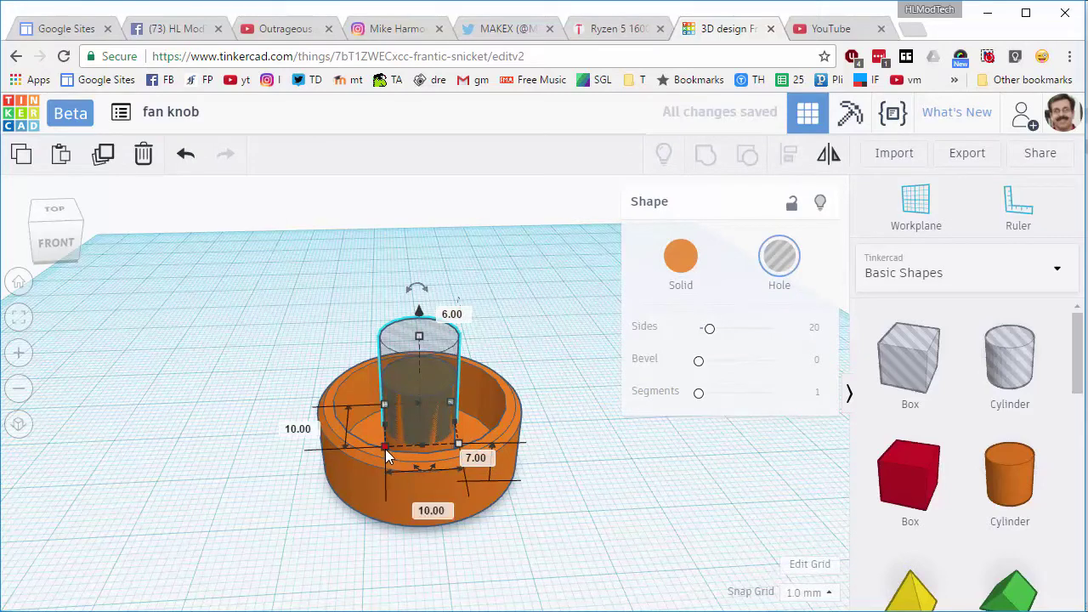
{"action": "left_click", "coordinate": [310, 432]}
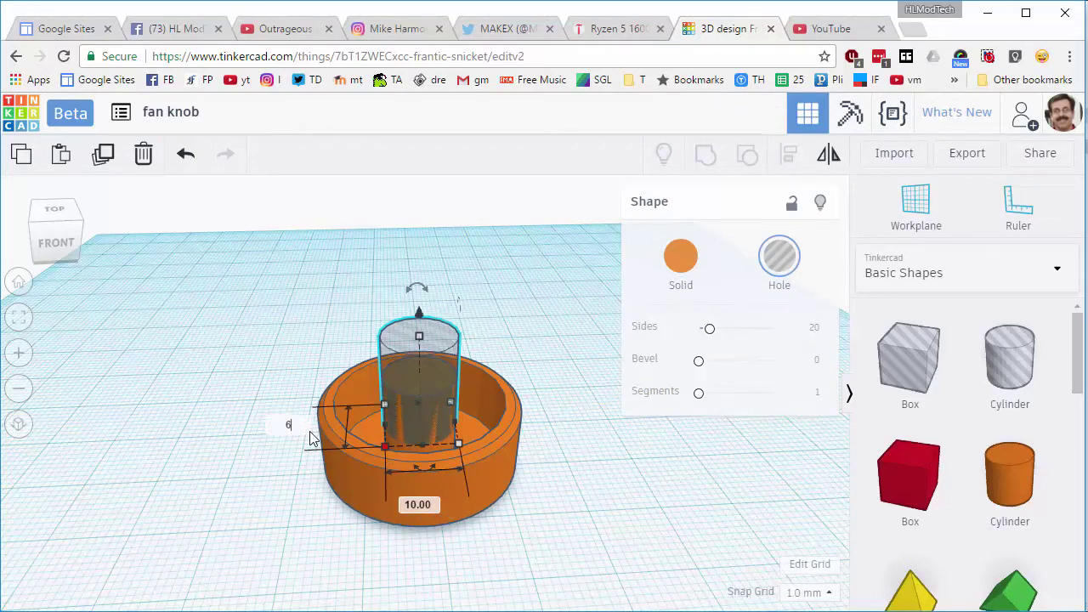
{"action": "type", "text": "6.3"}
{"action": "key", "text": "Return"}
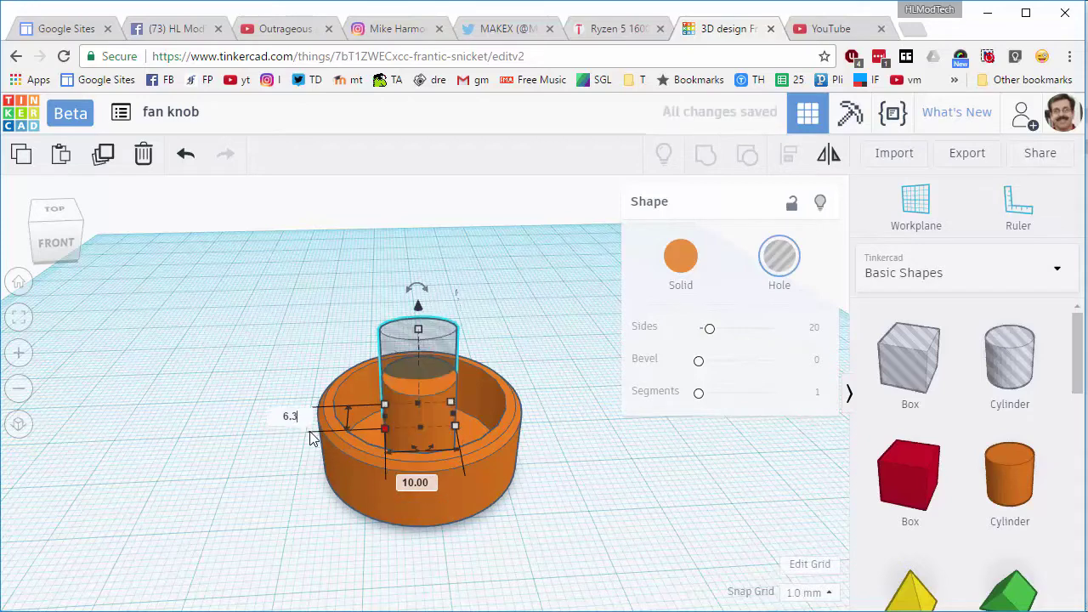
{"action": "left_click", "coordinate": [418, 483]}
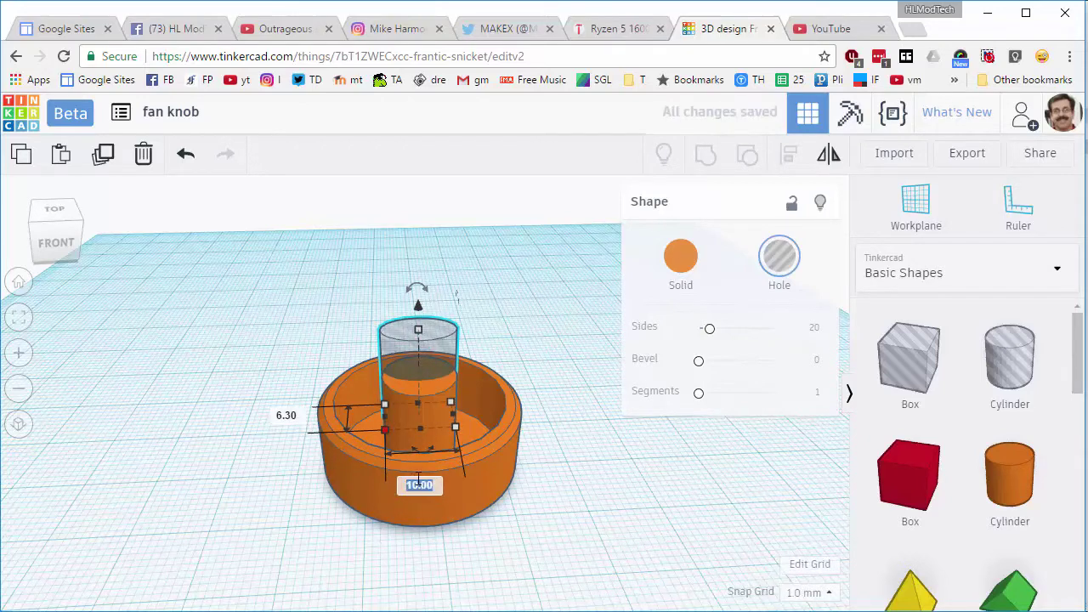
{"action": "type", "text": "6.30"}
{"action": "key", "text": "Return"}
{"action": "right_click_drag", "start_coordinate": [252, 521], "coordinate": [303, 490]}
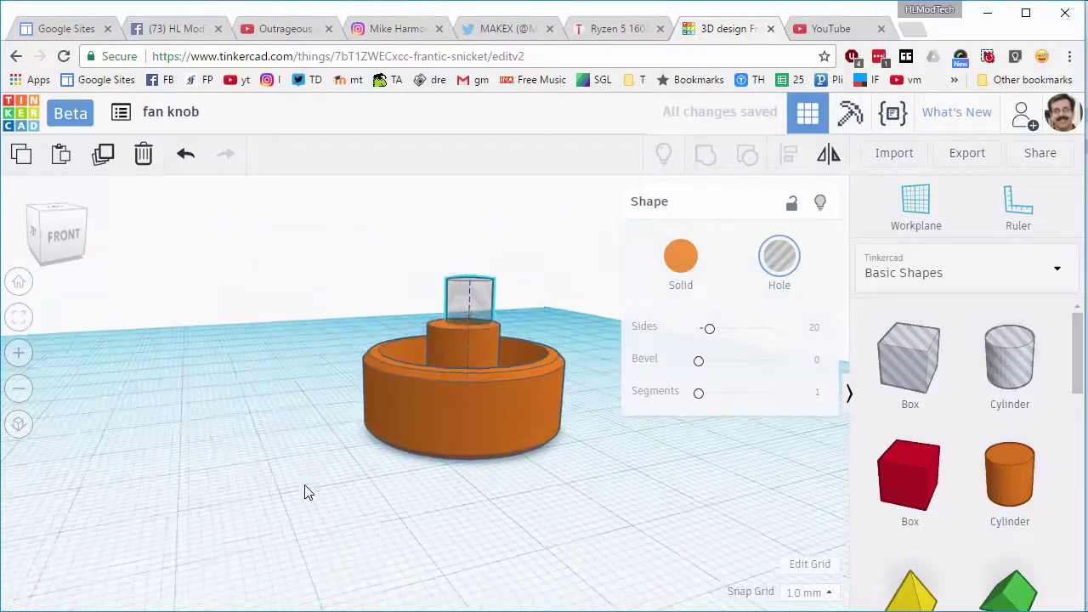
- Centre the bore hole on the post along both axes
{"action": "left_click", "coordinate": [481, 331], "text": "shift"}
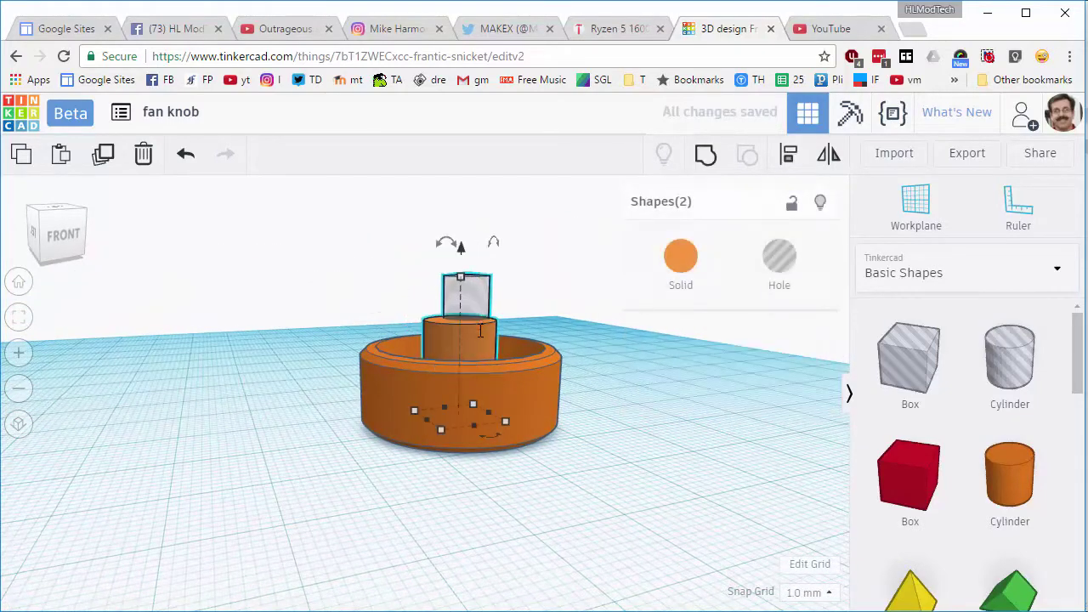
{"action": "right_click_drag", "start_coordinate": [481, 332], "coordinate": [451, 363]}
{"action": "right_click_drag", "start_coordinate": [667, 220], "coordinate": [629, 294]}
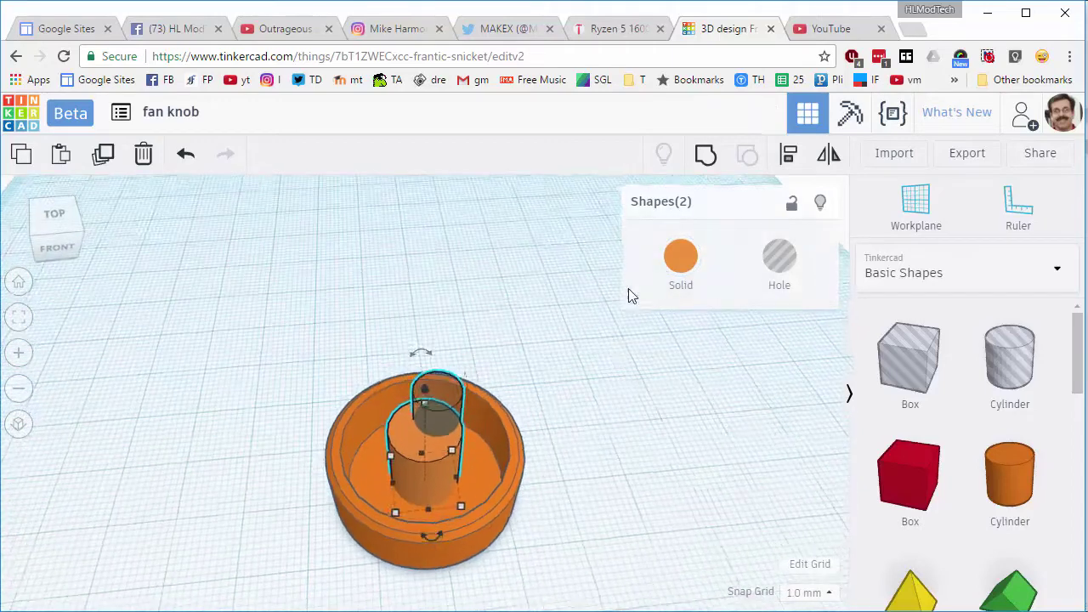
{"action": "left_click", "coordinate": [788, 158]}
{"action": "left_click", "coordinate": [430, 533]}
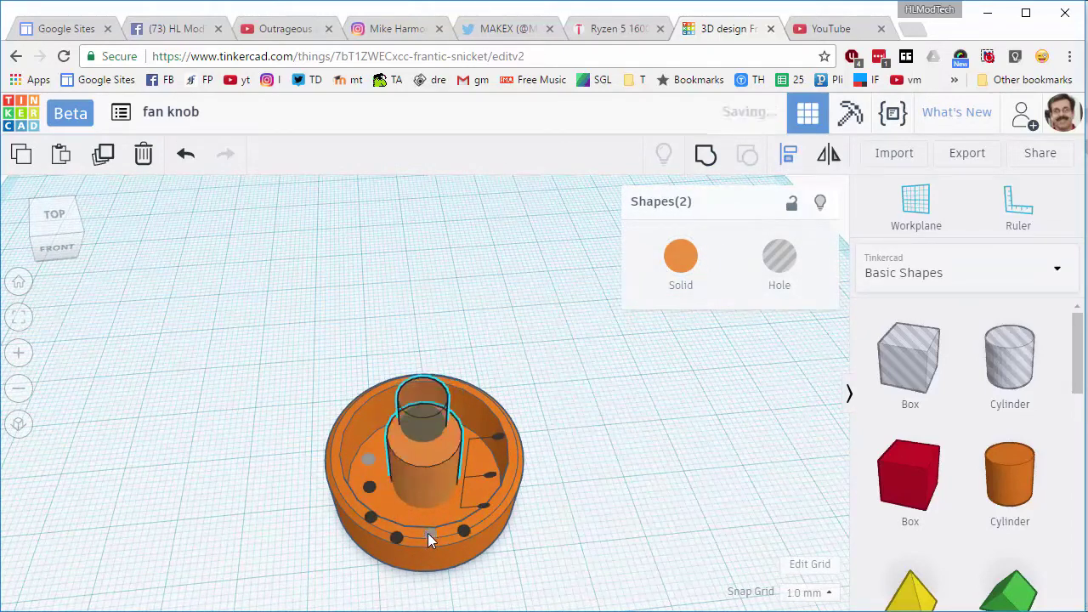
{"action": "left_click", "coordinate": [370, 487]}
{"action": "right_click_drag", "start_coordinate": [420, 509], "coordinate": [431, 400]}
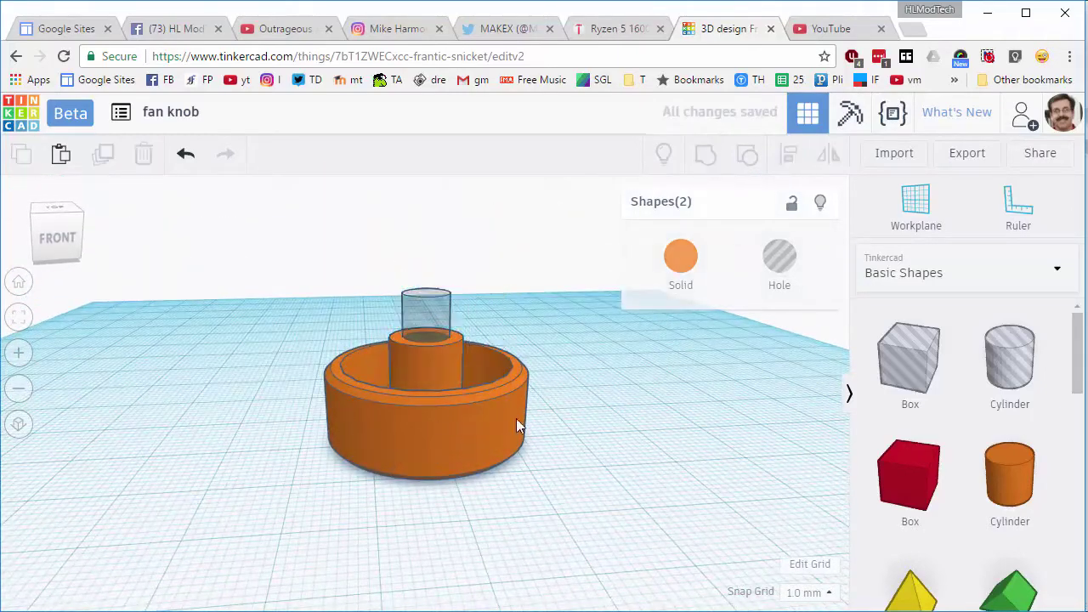
- Make the bore hole 12 mm tall and sink it 4 mm into the post
{"action": "left_click", "coordinate": [430, 297]}
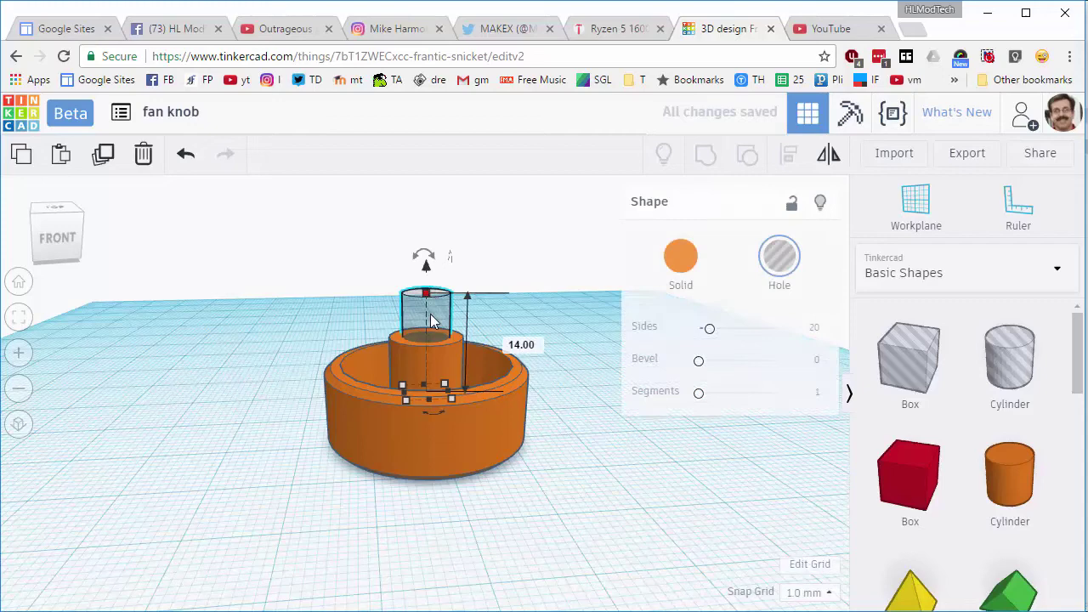
{"action": "left_click", "coordinate": [508, 345]}
{"action": "type", "text": "12"}
{"action": "key", "text": "Return"}
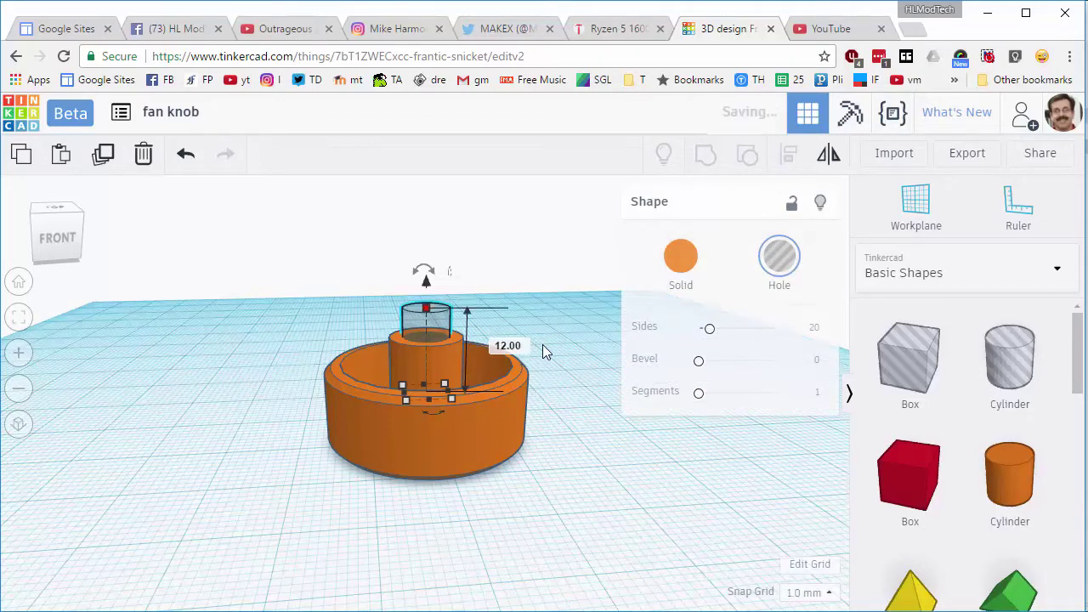
{"action": "left_click_drag", "start_coordinate": [427, 288], "coordinate": [427, 318]}
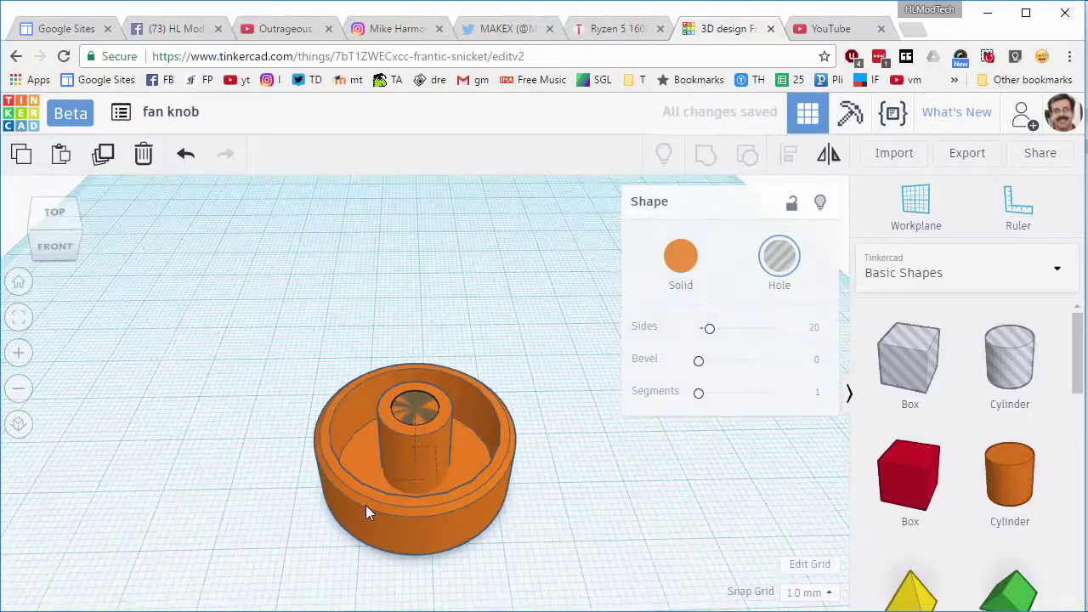
{"action": "right_click_drag", "start_coordinate": [365, 505], "coordinate": [363, 328]}
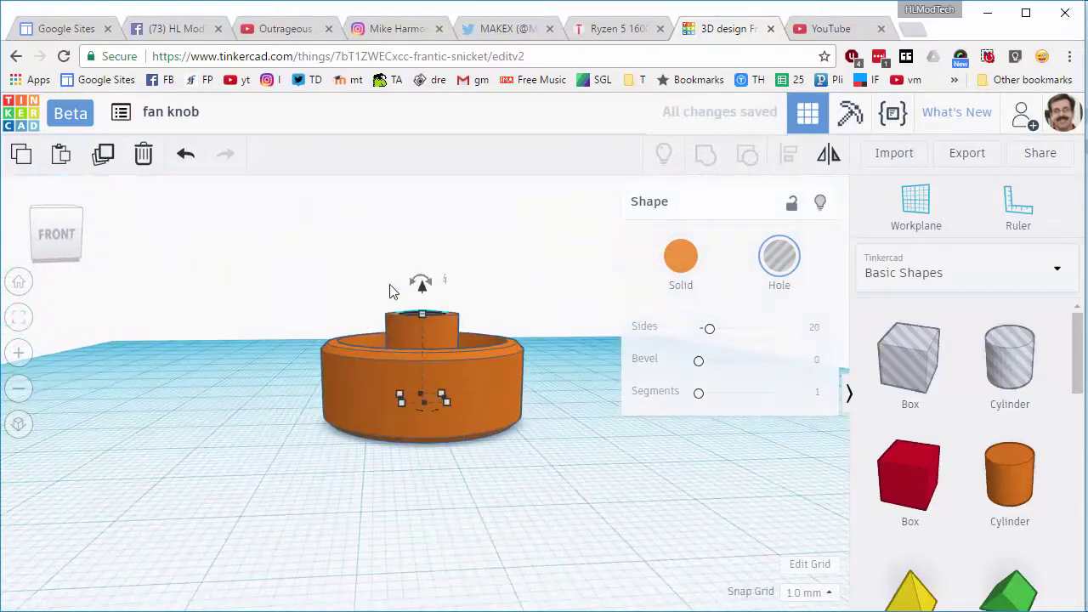
- Group the bore hole with the post to cut it
{"action": "left_click", "coordinate": [453, 333], "text": "shift"}
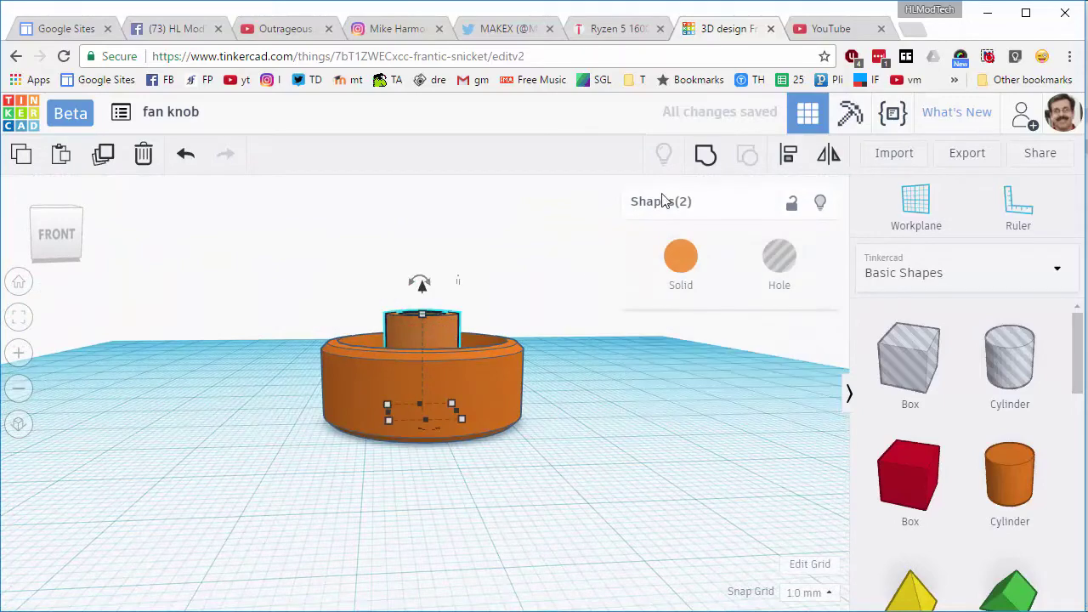
{"action": "left_click", "coordinate": [706, 153]}
{"action": "right_click_drag", "start_coordinate": [510, 287], "coordinate": [302, 469]}
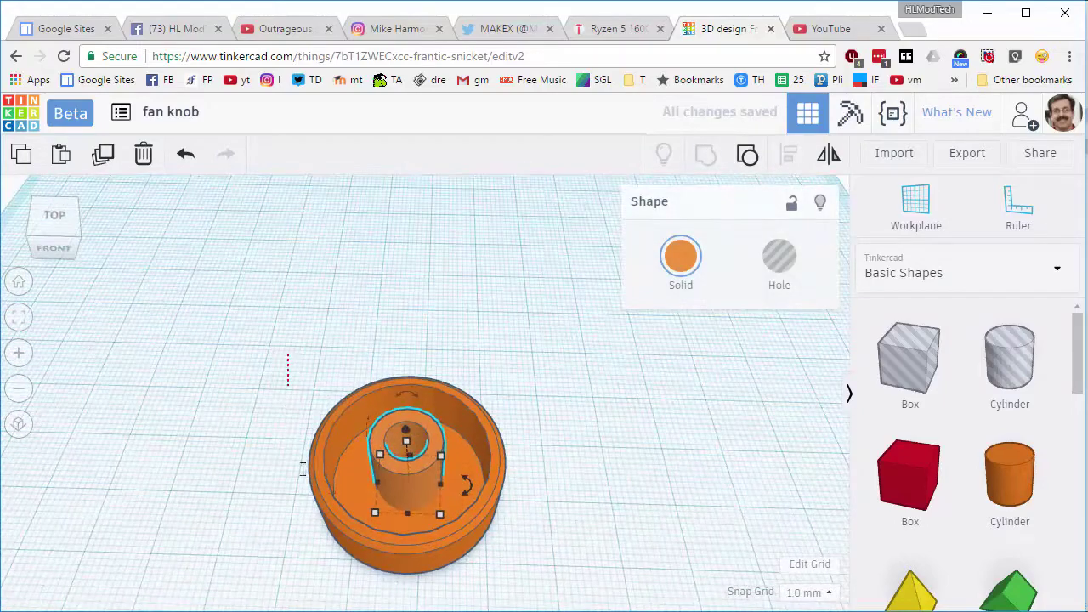
- Align the bored post with the ring and group them into one knob
{"action": "left_click_drag", "start_coordinate": [470, 540], "coordinate": [581, 518]}
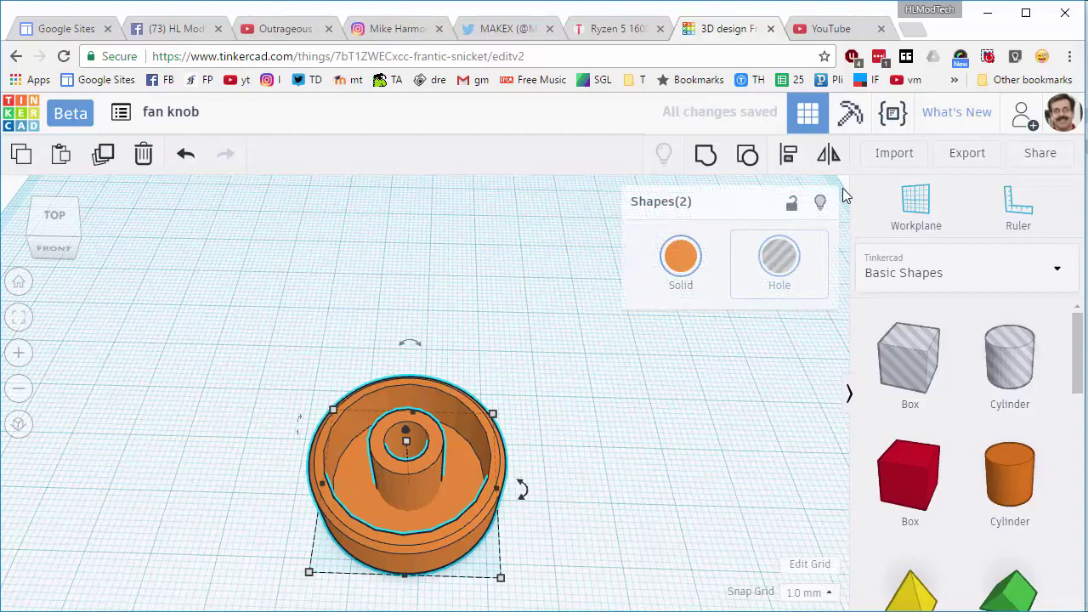
{"action": "left_click", "coordinate": [790, 157]}
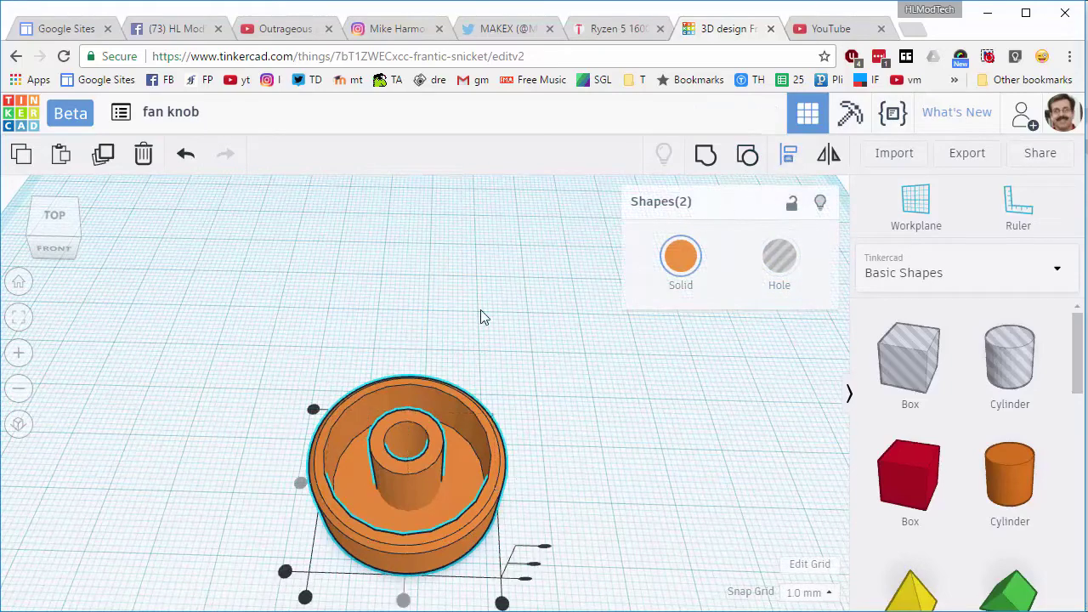
{"action": "left_click", "coordinate": [611, 442]}
{"action": "right_click_drag", "start_coordinate": [605, 462], "coordinate": [268, 297]}
{"action": "left_click_drag", "start_coordinate": [454, 393], "coordinate": [455, 393]}
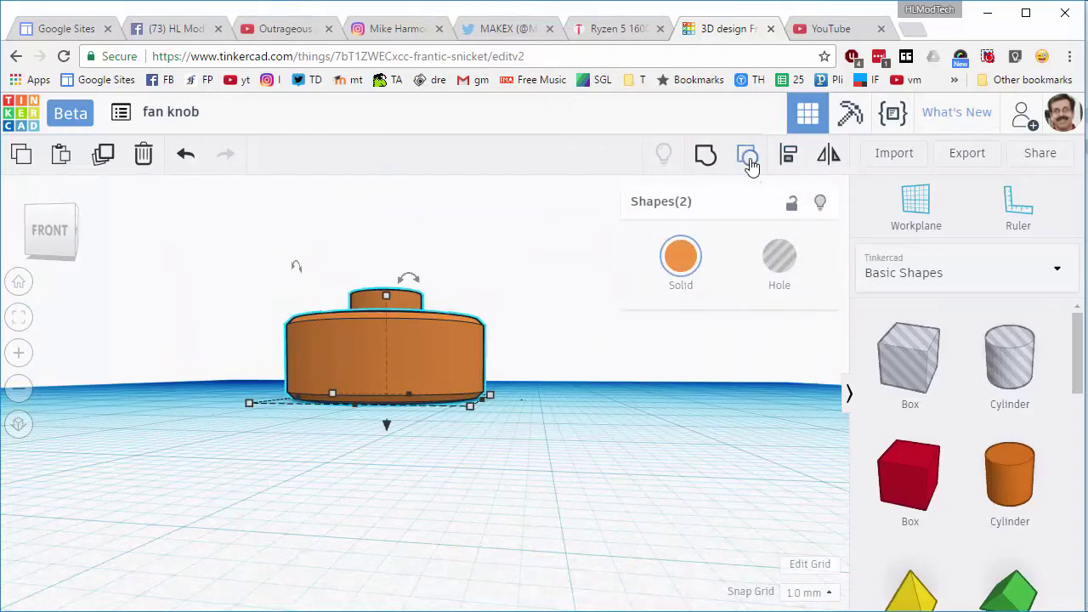
{"action": "left_click", "coordinate": [706, 158]}
{"action": "right_click_drag", "start_coordinate": [474, 224], "coordinate": [383, 440]}
{"action": "scroll", "coordinate": [391, 477], "scroll_direction": "up", "scroll_amount": 5}
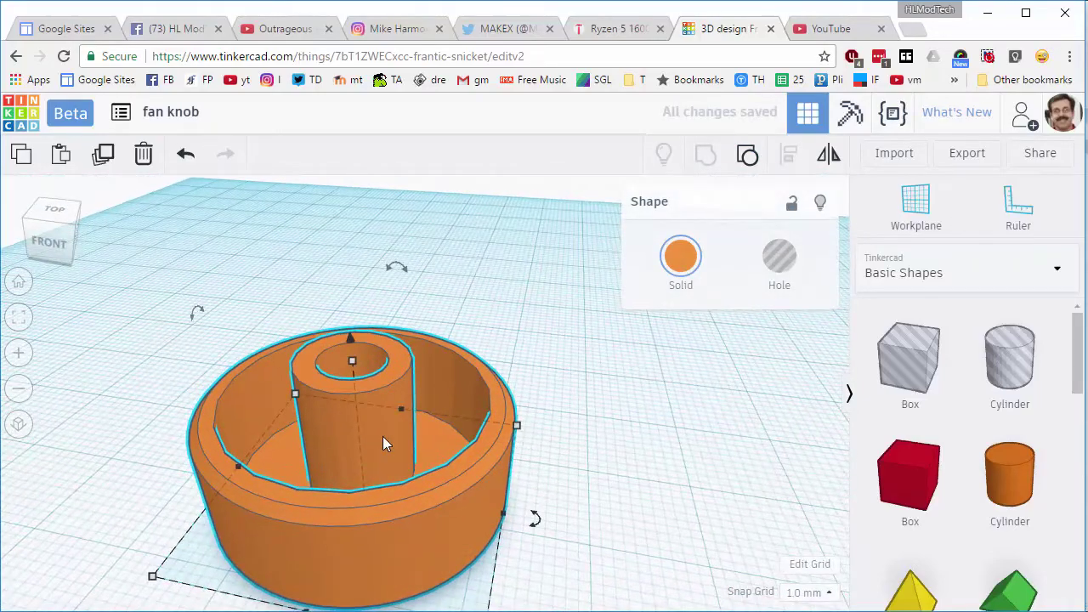
- Add a Round Roof shape, turn it 90°, and move it onto the knob's bore
{"action": "right_click_drag", "start_coordinate": [610, 384], "coordinate": [640, 435]}
{"action": "scroll", "coordinate": [753, 454], "scroll_direction": "down", "scroll_amount": 2}
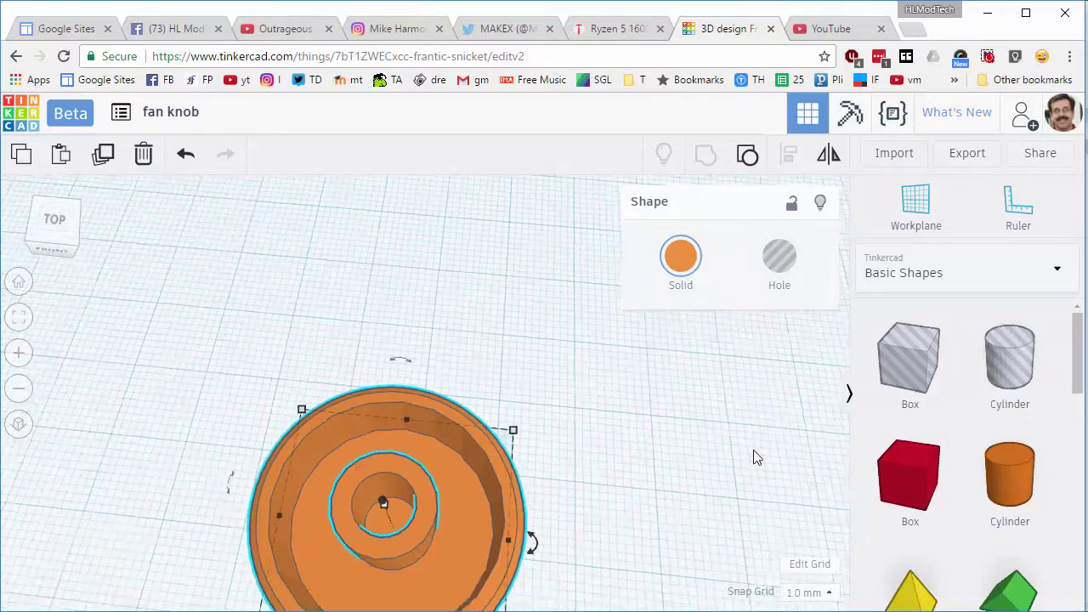
{"action": "left_click_drag", "start_coordinate": [1072, 359], "coordinate": [609, 430]}
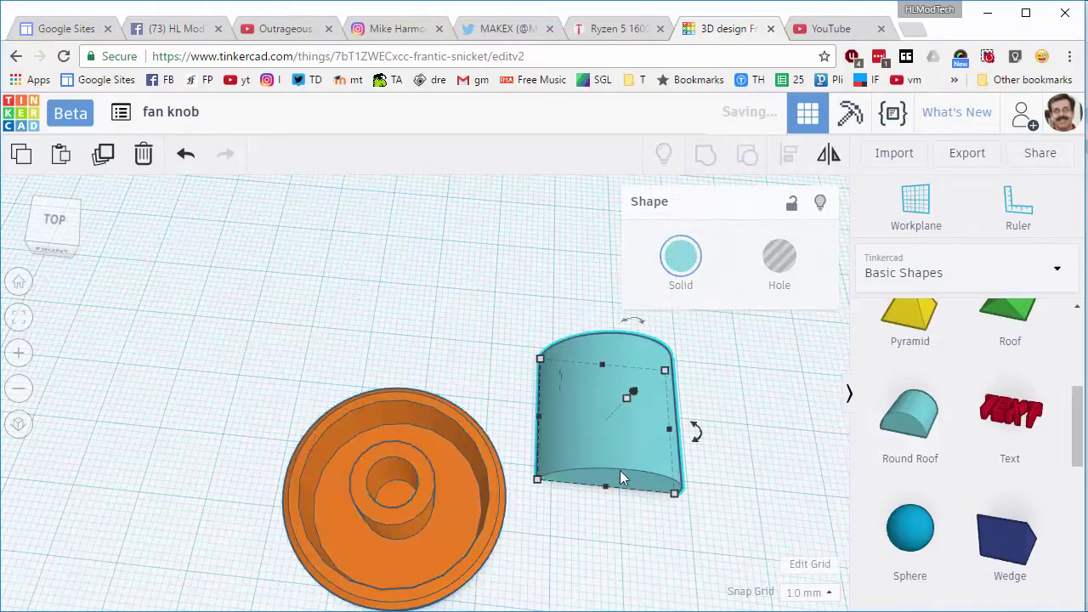
{"action": "right_click_drag", "start_coordinate": [620, 471], "coordinate": [490, 402]}
{"action": "mouse_move", "coordinate": [432, 323]}
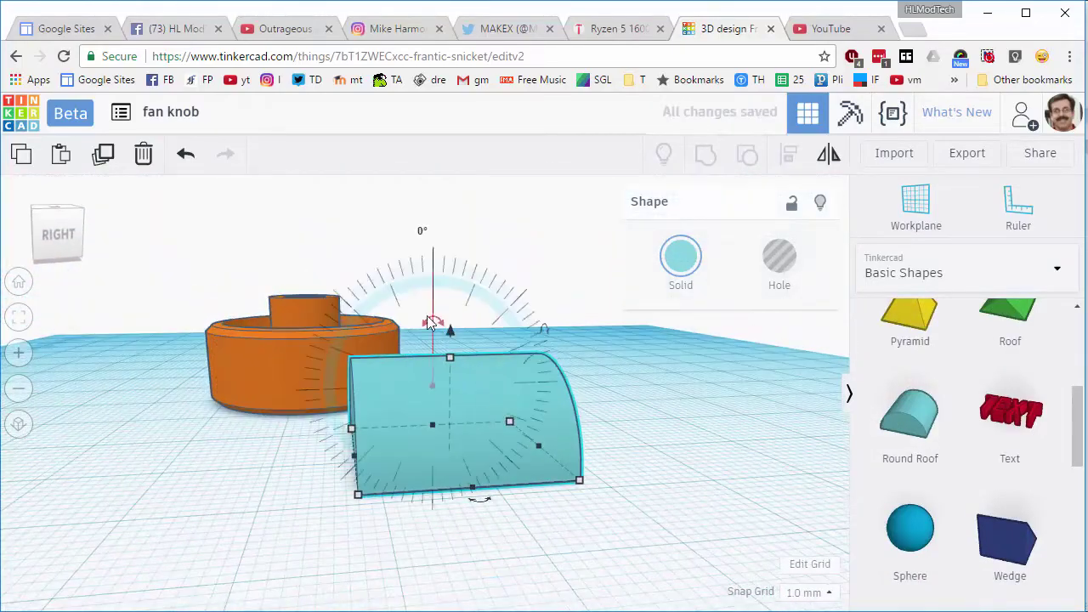
{"action": "left_click_drag", "start_coordinate": [432, 327], "coordinate": [497, 378]}
{"action": "right_click_drag", "start_coordinate": [497, 377], "coordinate": [602, 446]}
{"action": "left_click_drag", "start_coordinate": [603, 443], "coordinate": [376, 423]}
- Resize the roof piece to 14 mm, then 8 × 10 and 3 mm thick inside the bore, using a 0.5 mm snap grid
{"action": "left_click_drag", "start_coordinate": [452, 483], "coordinate": [413, 466]}
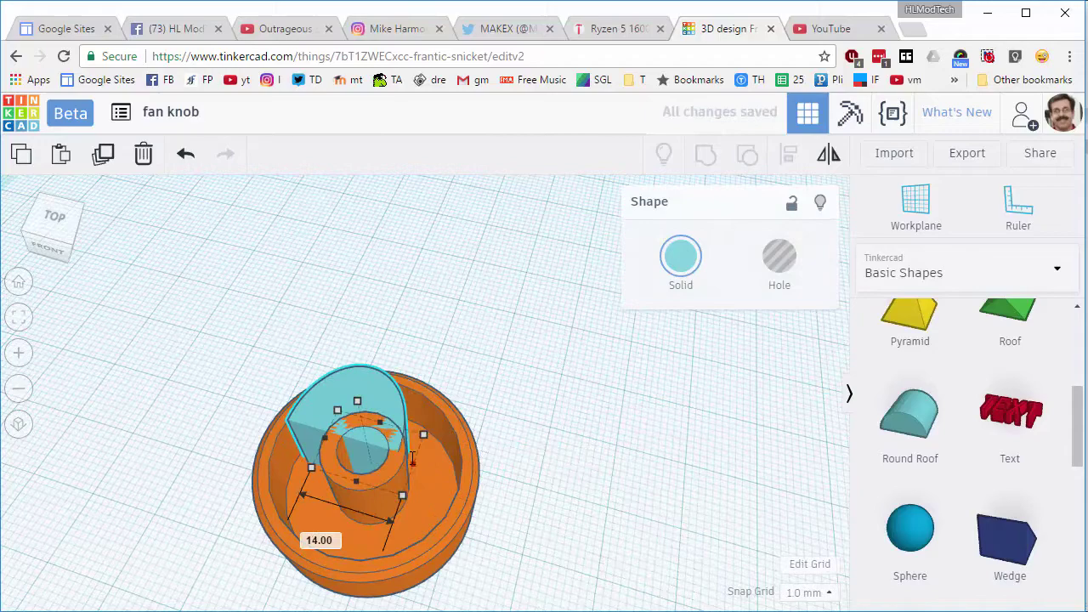
{"action": "left_click_drag", "start_coordinate": [311, 476], "coordinate": [352, 481]}
{"action": "right_click_drag", "start_coordinate": [381, 476], "coordinate": [333, 416]}
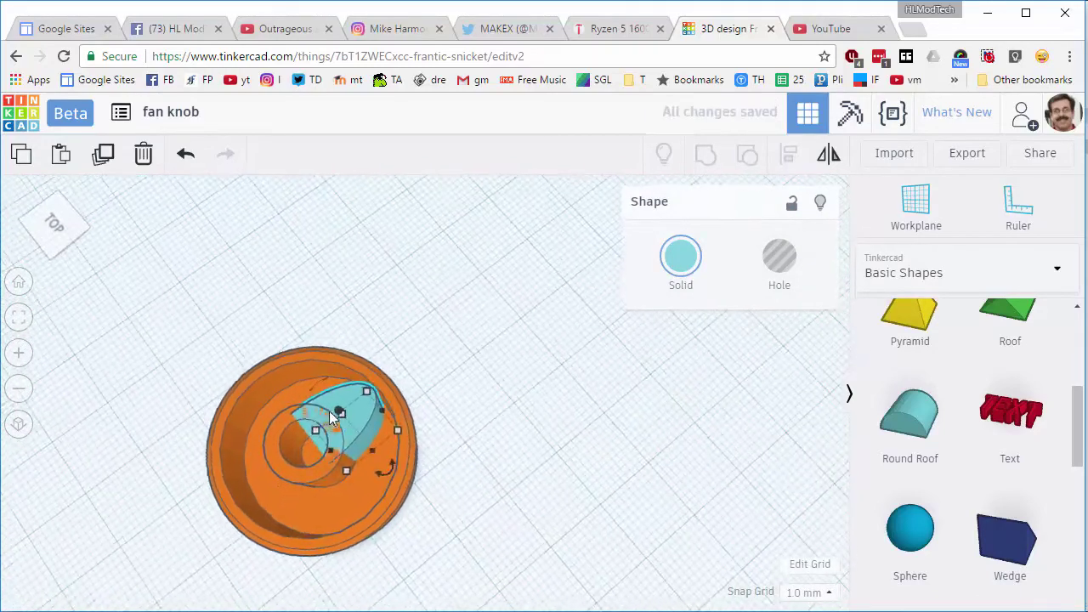
{"action": "left_click_drag", "start_coordinate": [384, 416], "coordinate": [338, 430]}
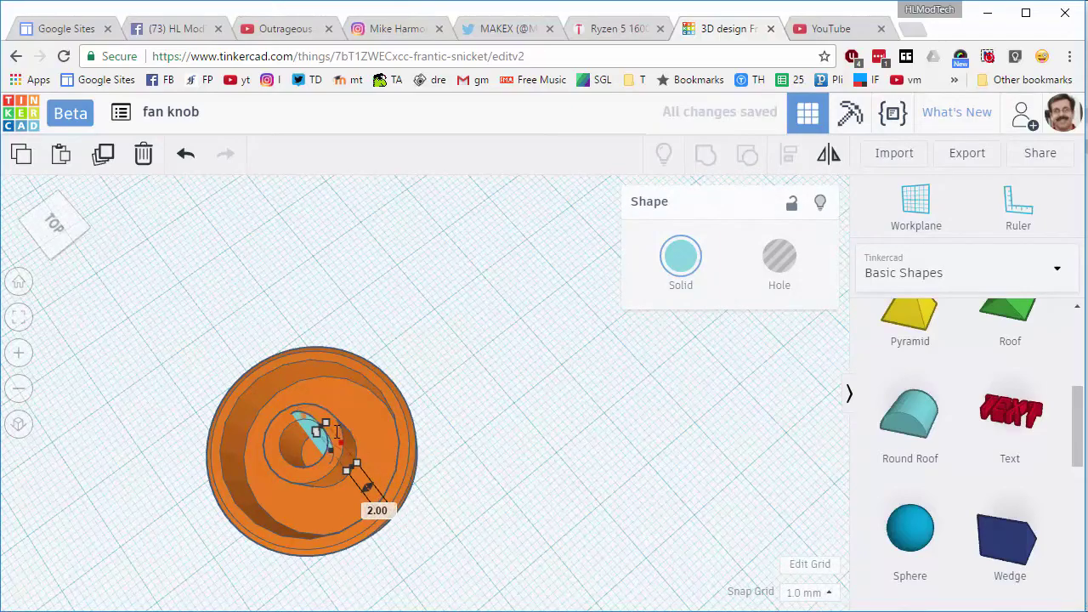
{"action": "right_click_drag", "start_coordinate": [304, 476], "coordinate": [396, 450]}
{"action": "right_click_drag", "start_coordinate": [247, 366], "coordinate": [389, 498]}
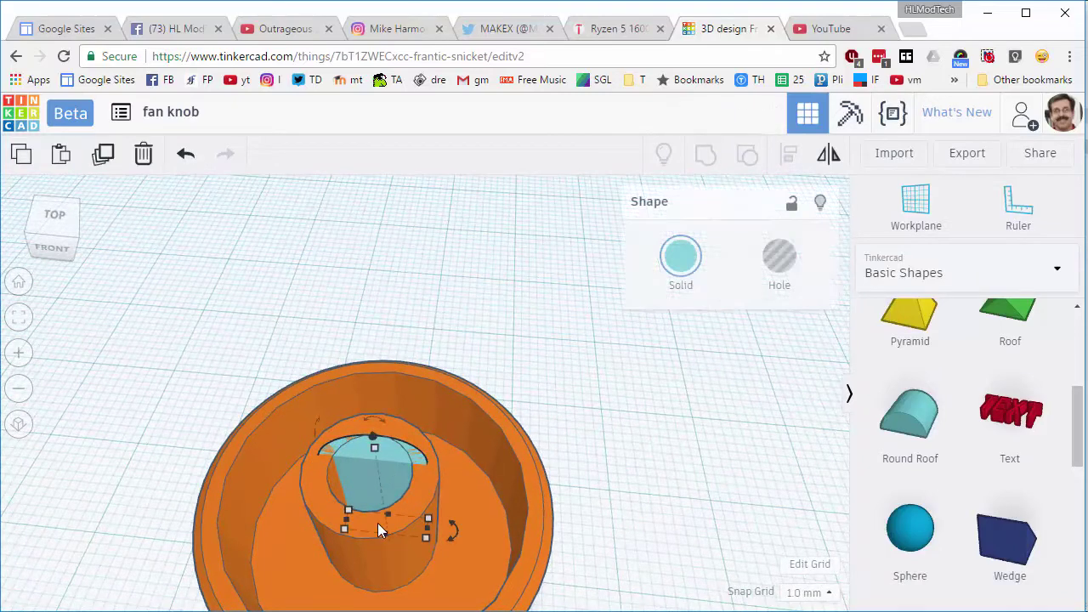
{"action": "left_click", "coordinate": [815, 595]}
{"action": "left_click", "coordinate": [816, 490]}
{"action": "left_click_drag", "start_coordinate": [386, 530], "coordinate": [389, 528]}
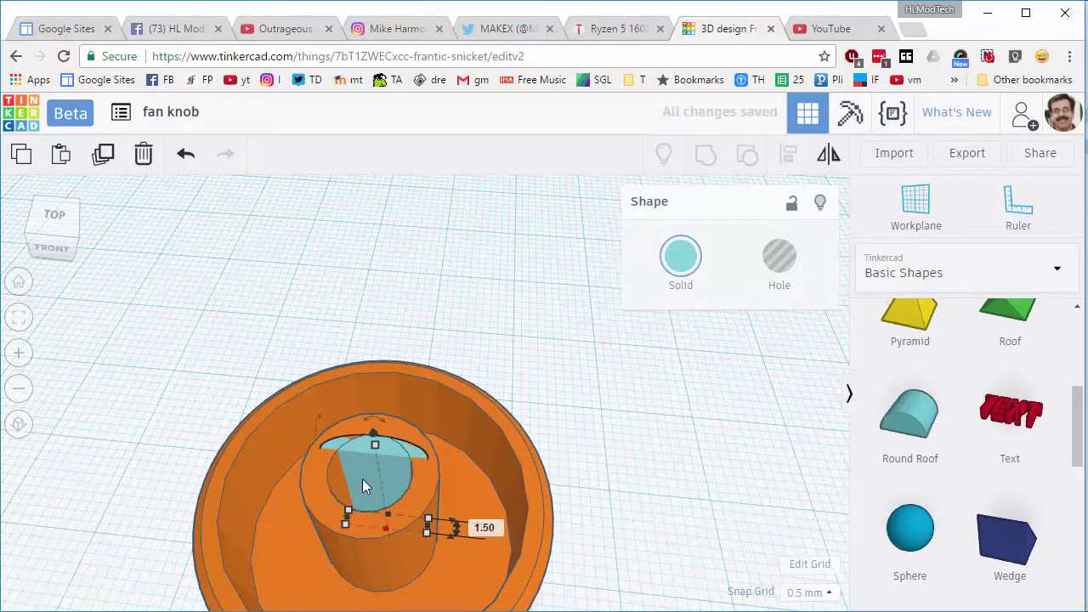
- Group the roof piece with the orange knob
{"action": "left_click", "coordinate": [302, 418]}
{"action": "left_click", "coordinate": [406, 478], "text": "shift"}
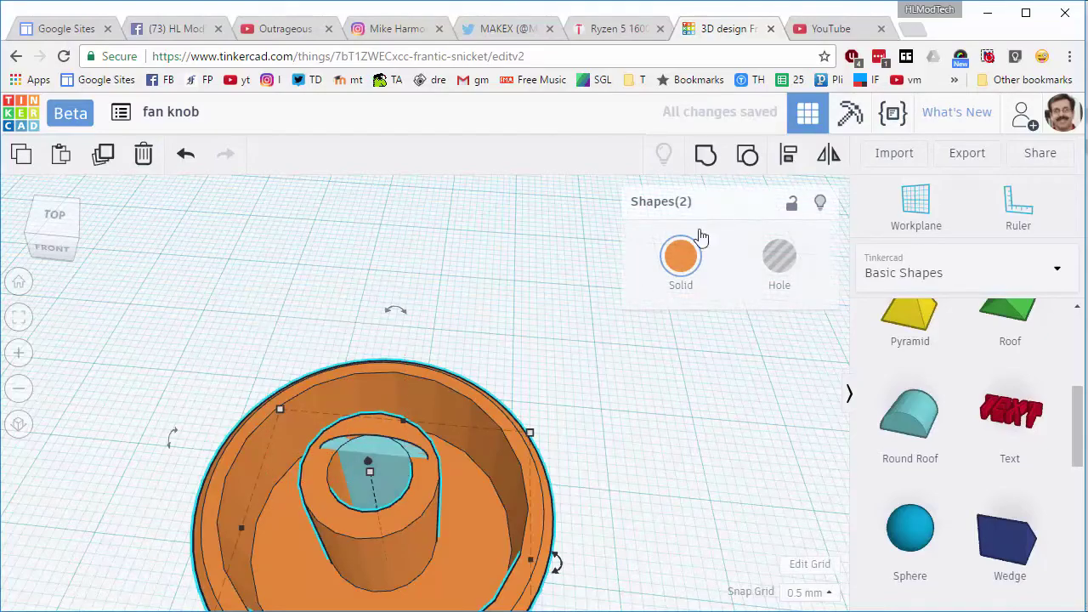
{"action": "left_click", "coordinate": [704, 153]}
{"action": "right_click_drag", "start_coordinate": [636, 437], "coordinate": [530, 408]}
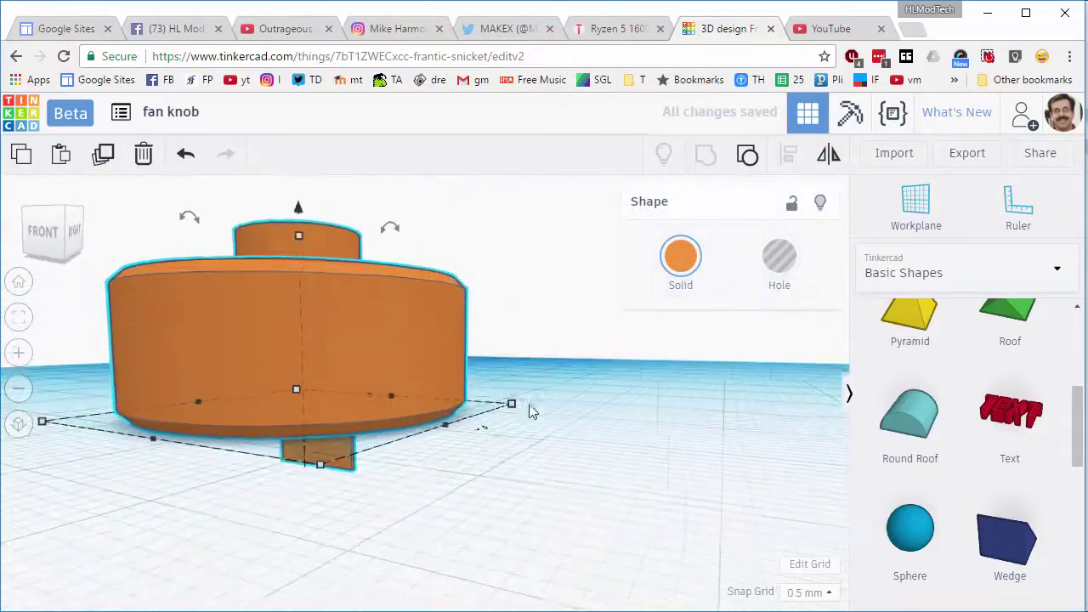
- Ungroup the knob and shorten the roof block so nothing protrudes underneath
{"action": "left_click", "coordinate": [360, 482]}
{"action": "right_click_drag", "start_coordinate": [360, 481], "coordinate": [377, 432]}
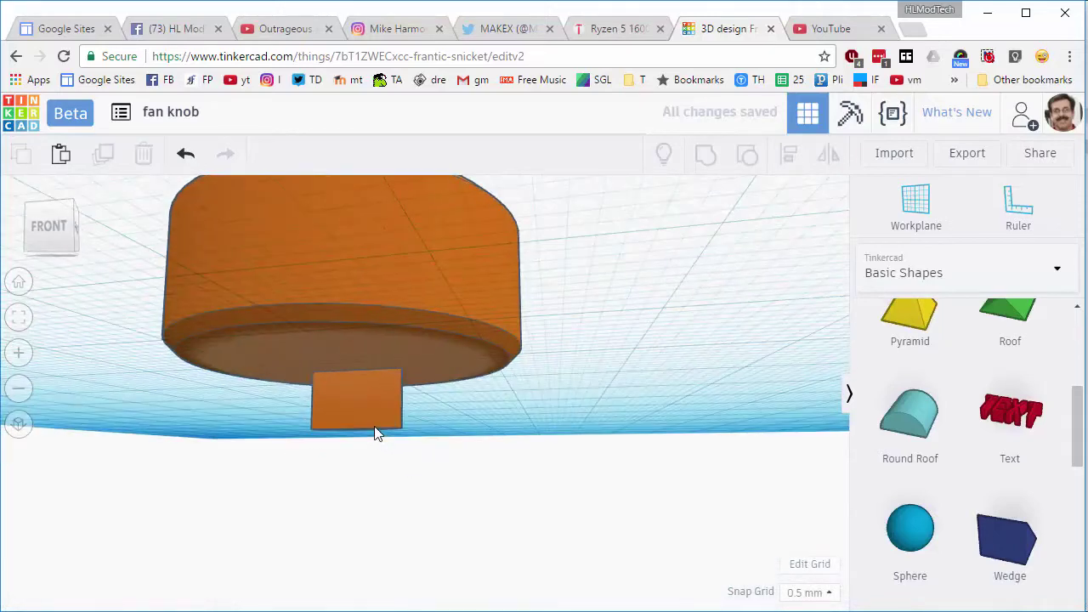
{"action": "left_click", "coordinate": [374, 427]}
{"action": "left_click", "coordinate": [744, 159]}
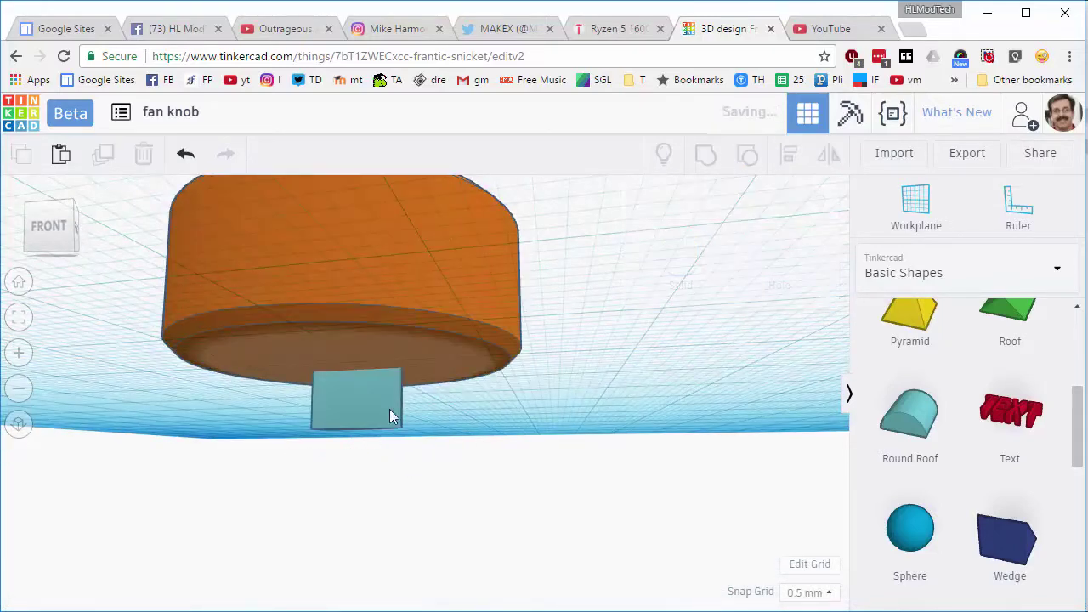
{"action": "left_click", "coordinate": [360, 420]}
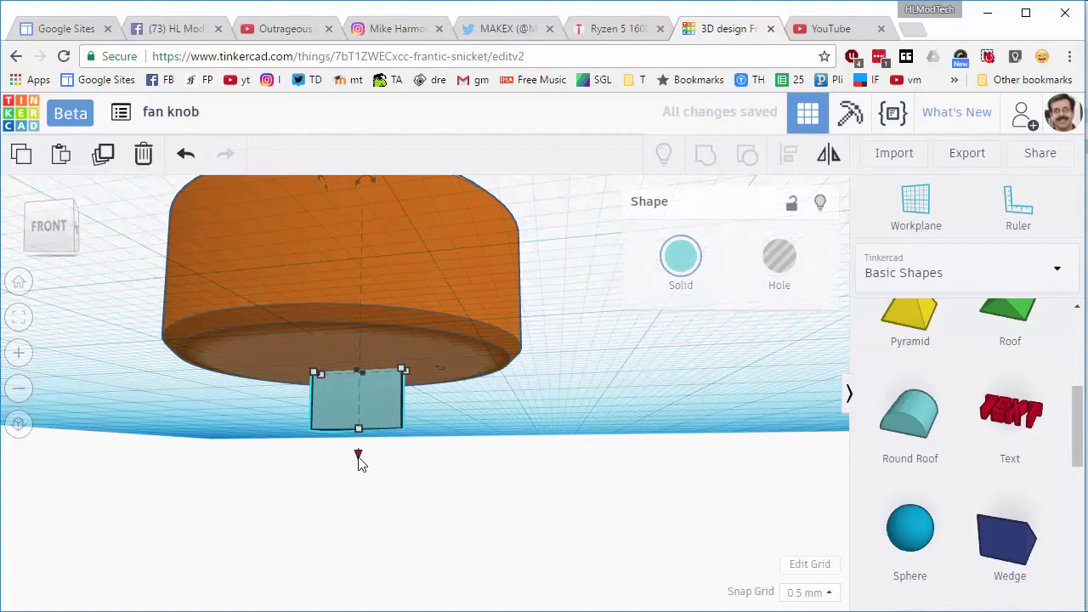
{"action": "left_click_drag", "start_coordinate": [360, 418], "coordinate": [366, 366]}
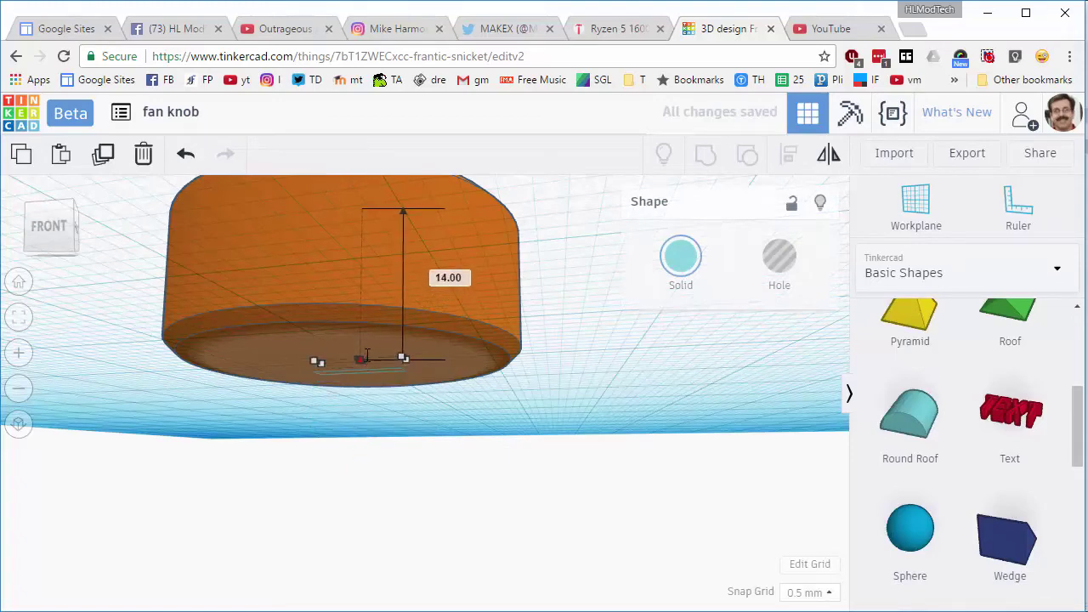
- Regroup the roof piece and knob into a single solid and check the underside
{"action": "right_click_drag", "start_coordinate": [502, 407], "coordinate": [469, 478]}
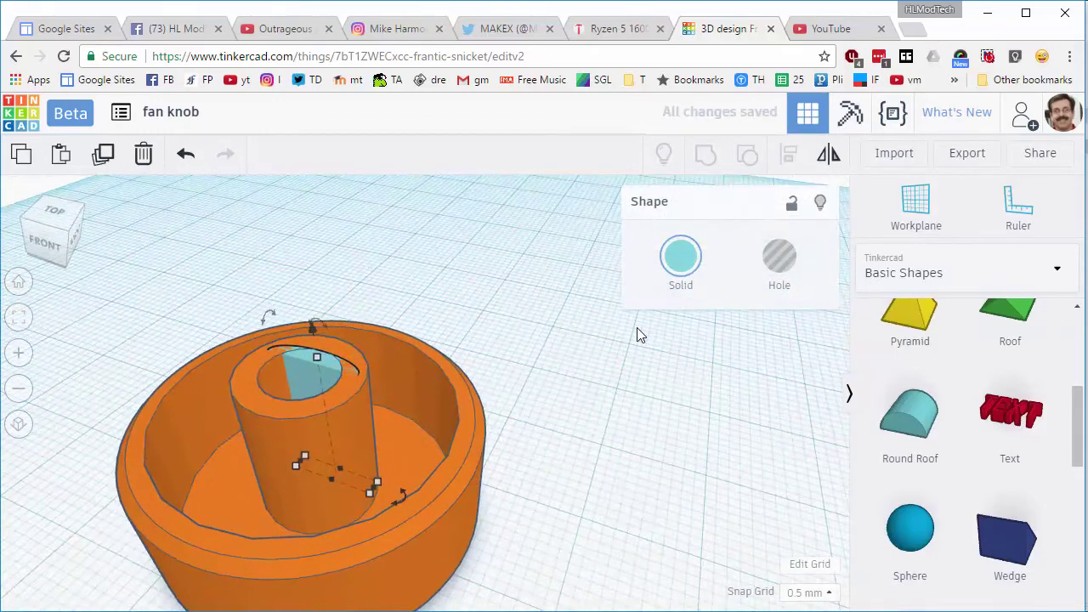
{"action": "left_click", "coordinate": [287, 270]}
{"action": "key", "text": "ctrl+a"}
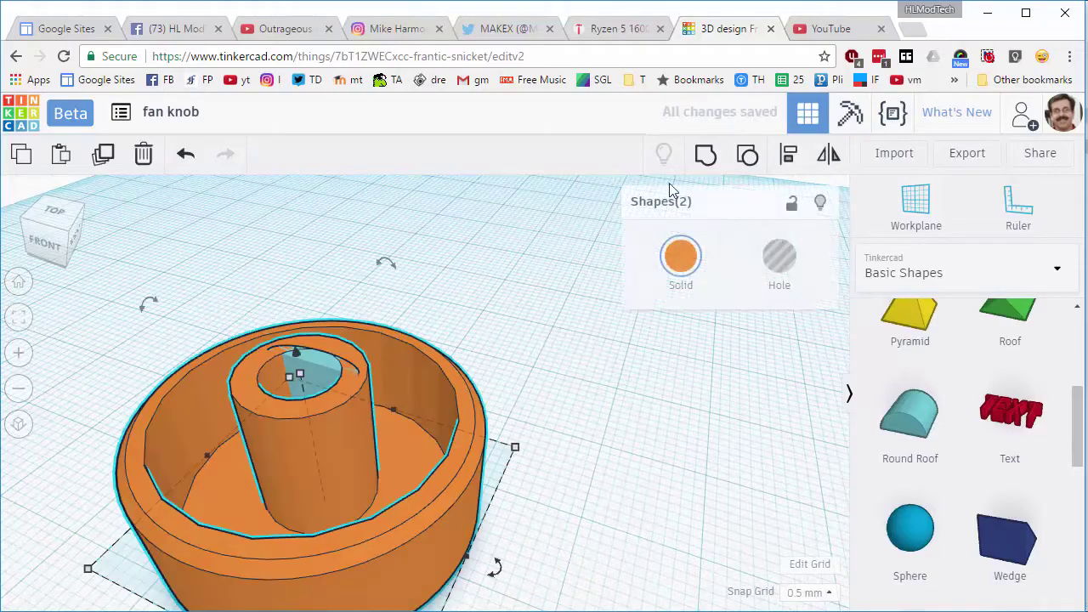
{"action": "left_click", "coordinate": [697, 164]}
{"action": "right_click_drag", "start_coordinate": [605, 447], "coordinate": [459, 265]}
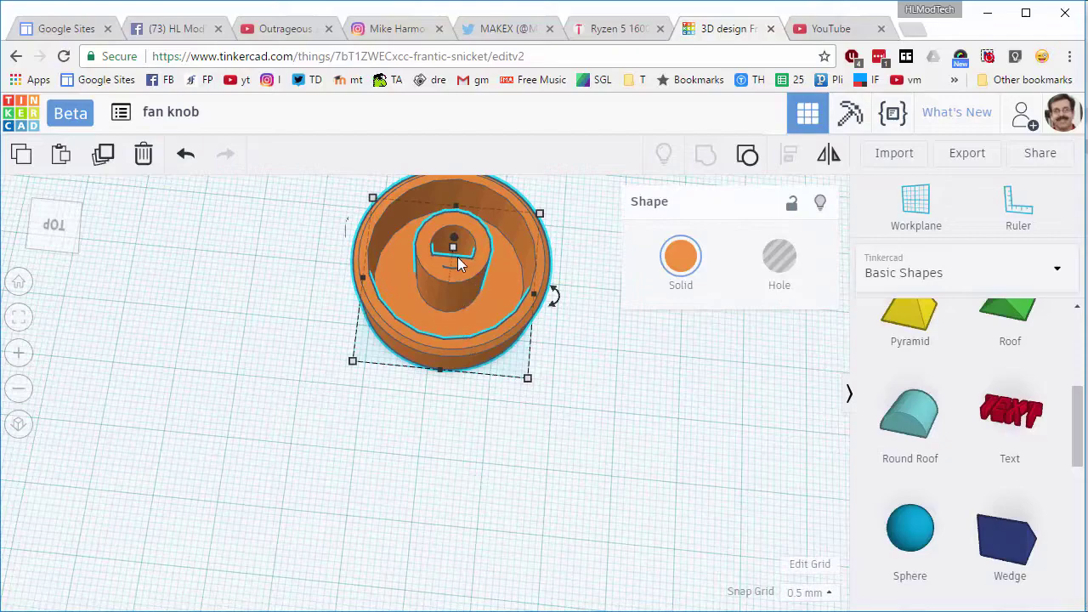
- Drag a red Box from Basic Shapes onto the workplane beside the knob
{"action": "right_click_drag", "start_coordinate": [459, 360], "coordinate": [463, 364]}
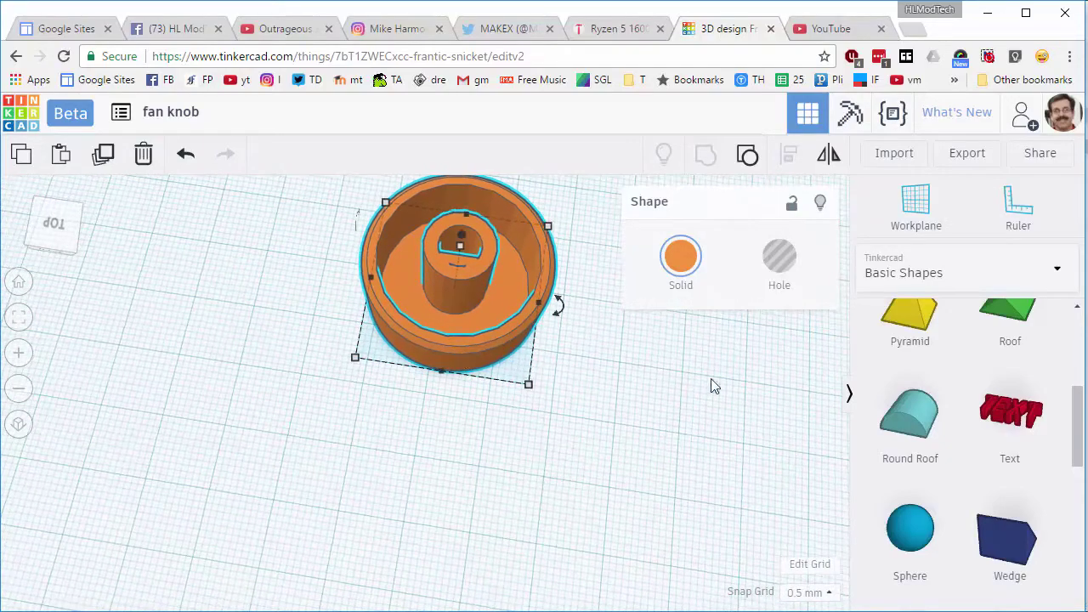
{"action": "right_click_drag", "start_coordinate": [833, 400], "coordinate": [710, 400]}
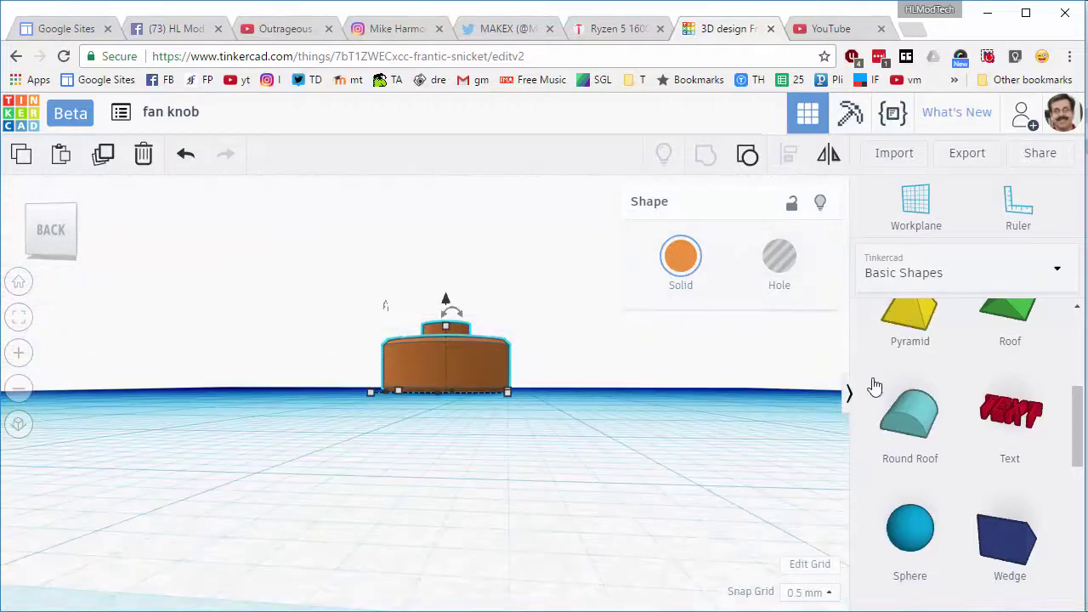
{"action": "scroll", "coordinate": [954, 383], "scroll_direction": "up", "scroll_amount": 3}
{"action": "left_click_drag", "start_coordinate": [842, 466], "coordinate": [524, 418]}
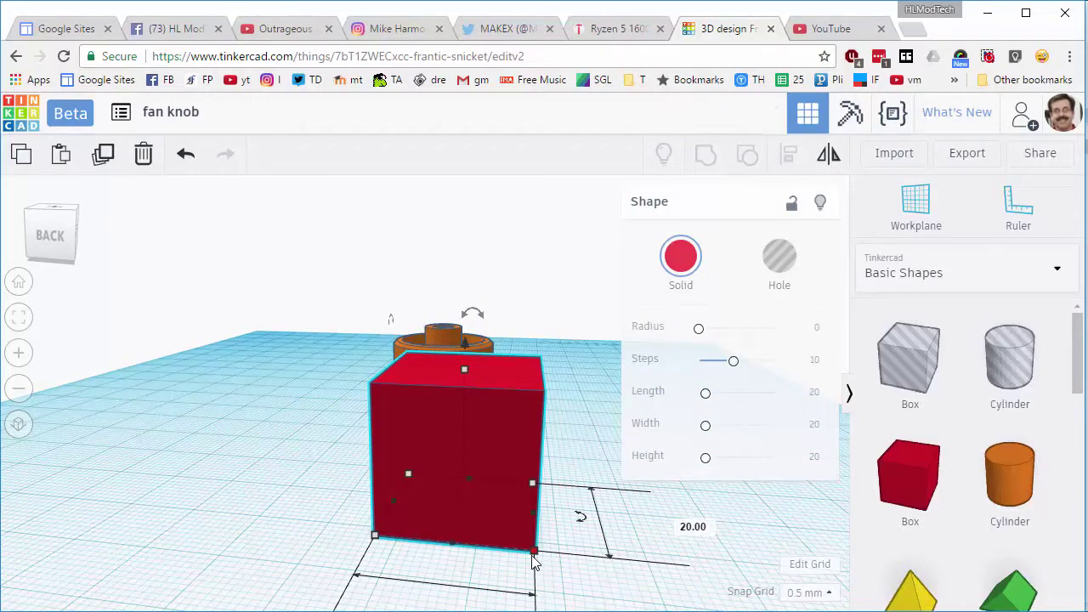
- Resize the red box to 2 mm wide by 12 mm long and make it a hole
{"action": "left_click_drag", "start_coordinate": [536, 555], "coordinate": [466, 513], "text": "shift"}
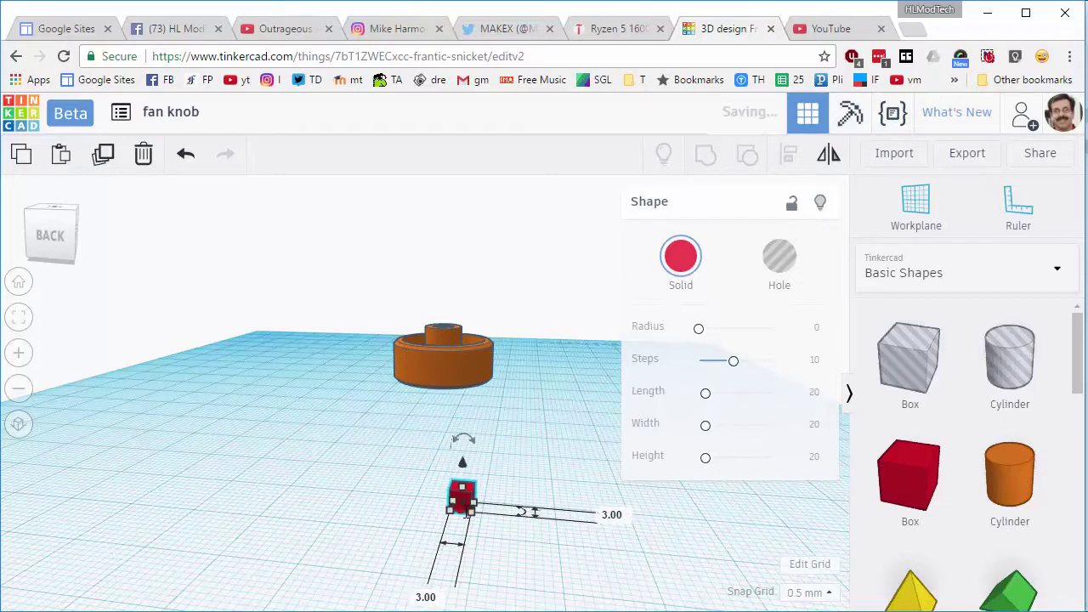
{"action": "scroll", "coordinate": [466, 512], "scroll_direction": "up", "scroll_amount": 2}
{"action": "left_click_drag", "start_coordinate": [482, 558], "coordinate": [445, 399]}
{"action": "scroll", "coordinate": [449, 413], "scroll_direction": "up", "scroll_amount": 3}
{"action": "scroll", "coordinate": [466, 436], "scroll_direction": "up", "scroll_amount": 2}
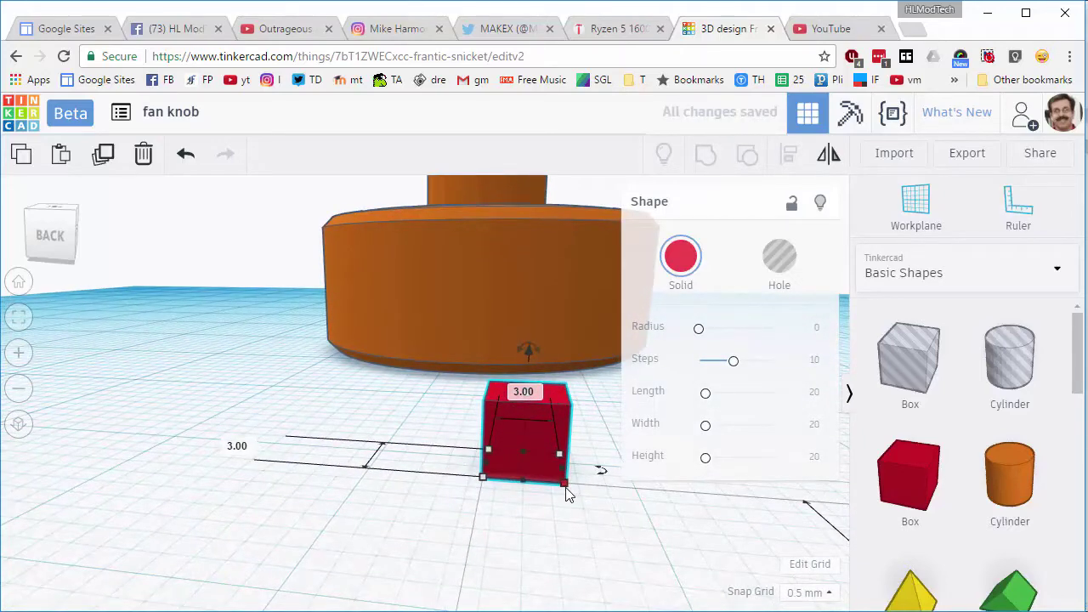
{"action": "left_click_drag", "start_coordinate": [568, 493], "coordinate": [546, 480]}
{"action": "right_click_drag", "start_coordinate": [546, 480], "coordinate": [266, 506]}
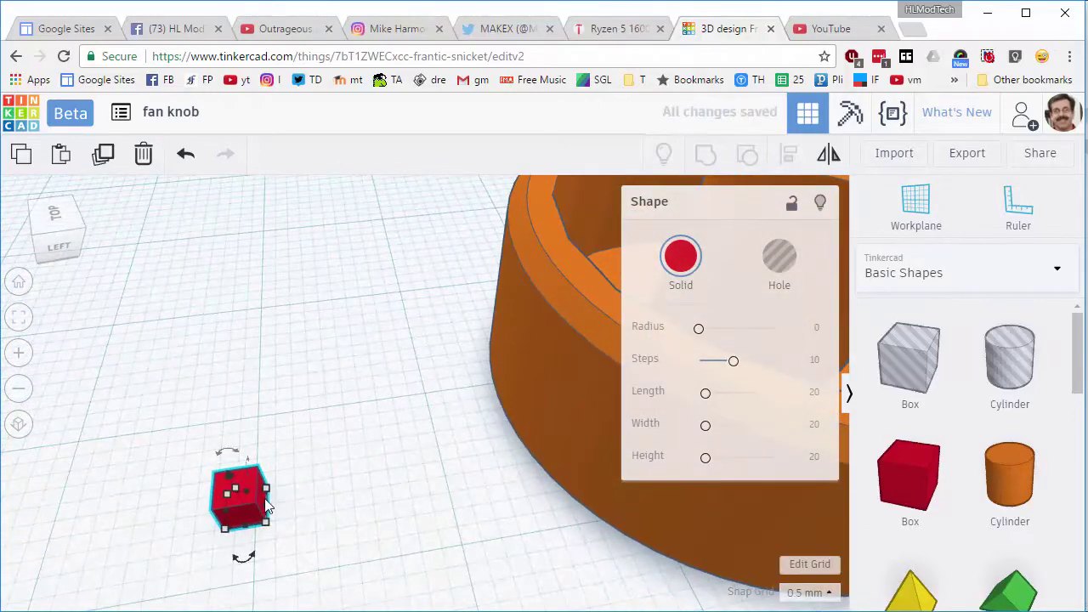
{"action": "left_click_drag", "start_coordinate": [266, 511], "coordinate": [463, 491]}
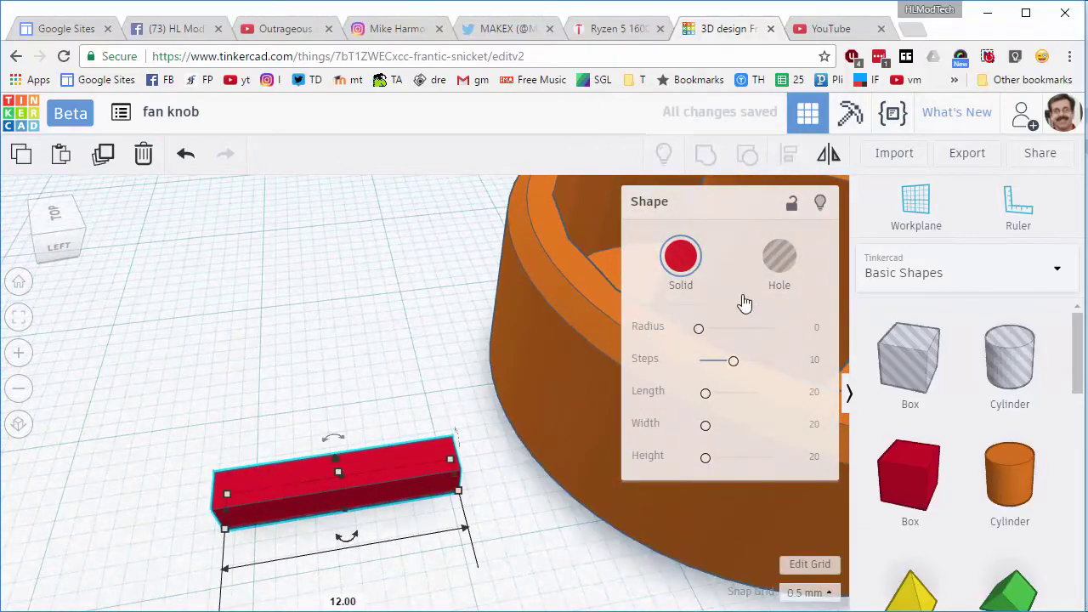
{"action": "left_click", "coordinate": [780, 260]}
- Move the hole bar against the knob's outer wall and rotate it to line up
{"action": "right_click_drag", "start_coordinate": [510, 489], "coordinate": [474, 508]}
{"action": "left_click_drag", "start_coordinate": [457, 504], "coordinate": [480, 382]}
{"action": "right_click_drag", "start_coordinate": [480, 383], "coordinate": [497, 266]}
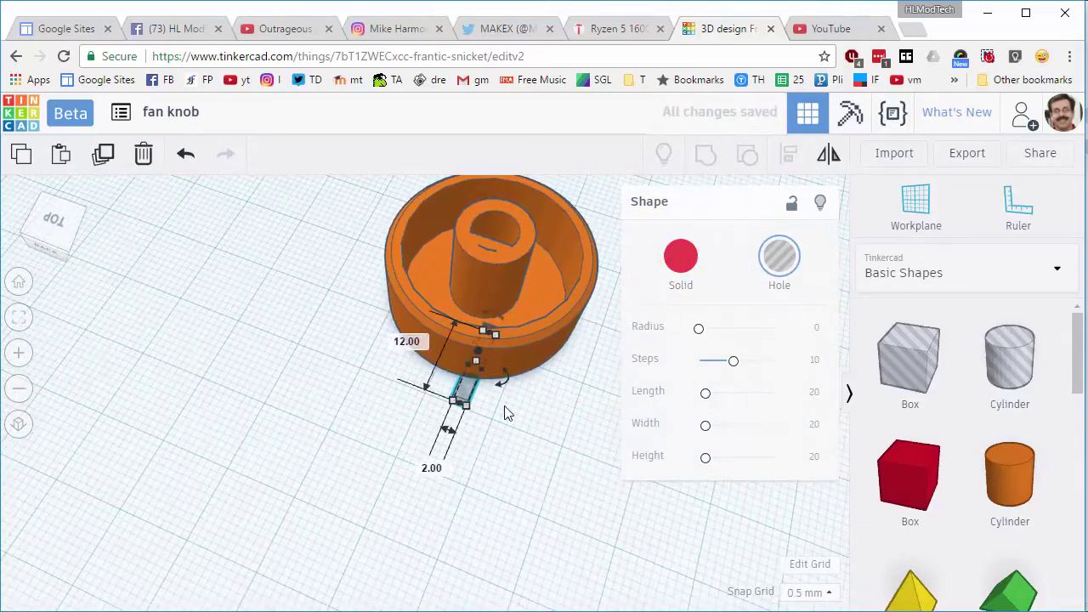
{"action": "left_click_drag", "start_coordinate": [503, 377], "coordinate": [520, 398]}
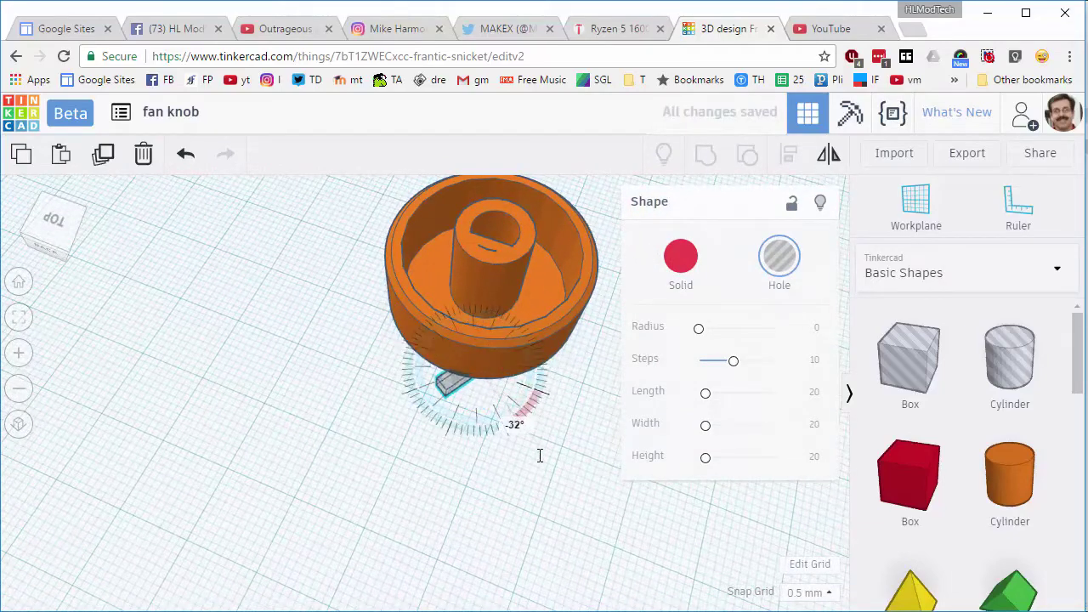
{"action": "left_click_drag", "start_coordinate": [539, 455], "coordinate": [595, 406]}
{"action": "right_click_drag", "start_coordinate": [539, 462], "coordinate": [477, 384]}
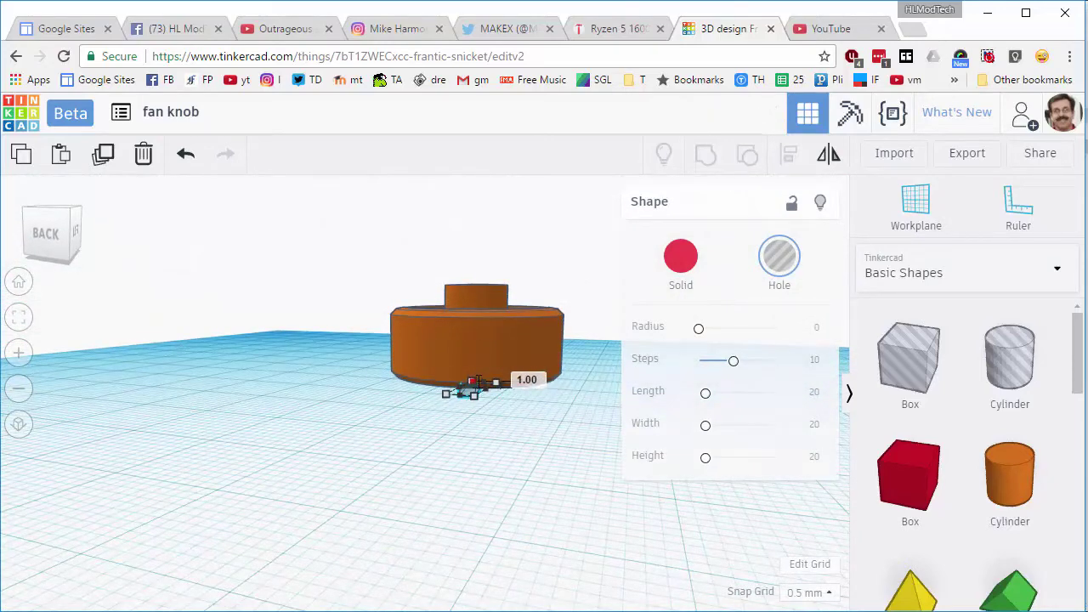
{"action": "key", "text": "f"}
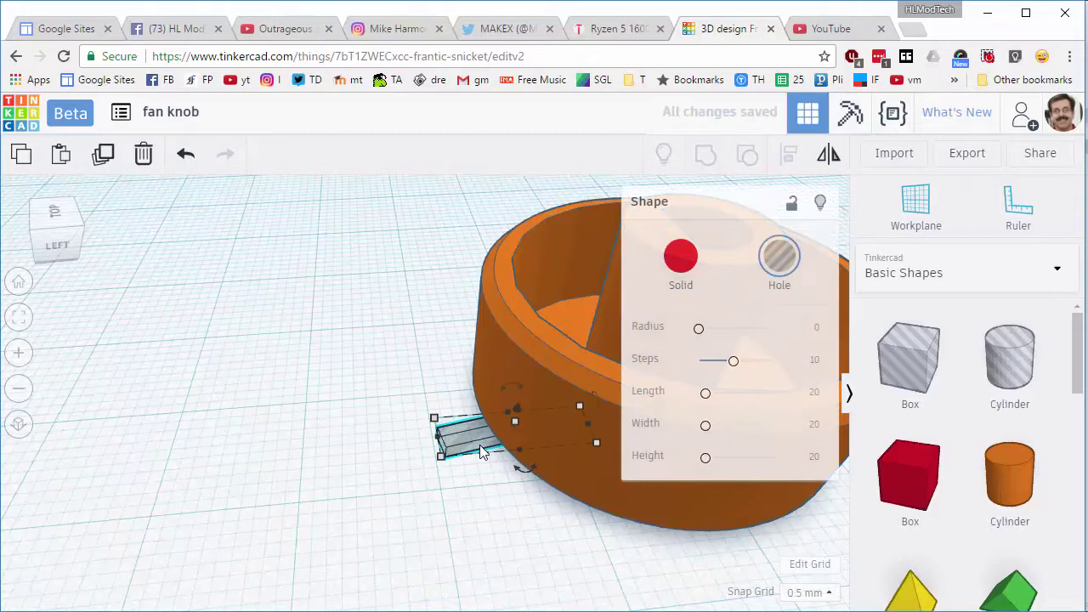
- Duplicate the hole bar, stand the copy upright against the knob wall, and raise it to 5.50
{"action": "key", "text": "ctrl+d"}
{"action": "left_click_drag", "start_coordinate": [479, 445], "coordinate": [362, 425]}
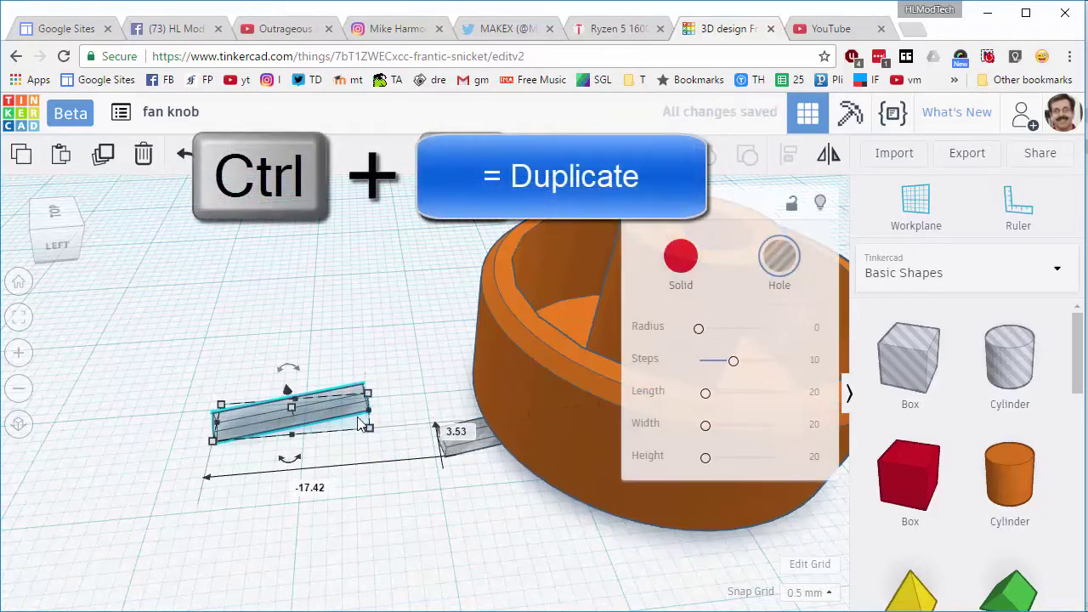
{"action": "left_click_drag", "start_coordinate": [289, 460], "coordinate": [259, 548]}
{"action": "left_click_drag", "start_coordinate": [289, 381], "coordinate": [342, 403]}
{"action": "left_click_drag", "start_coordinate": [331, 462], "coordinate": [488, 466]}
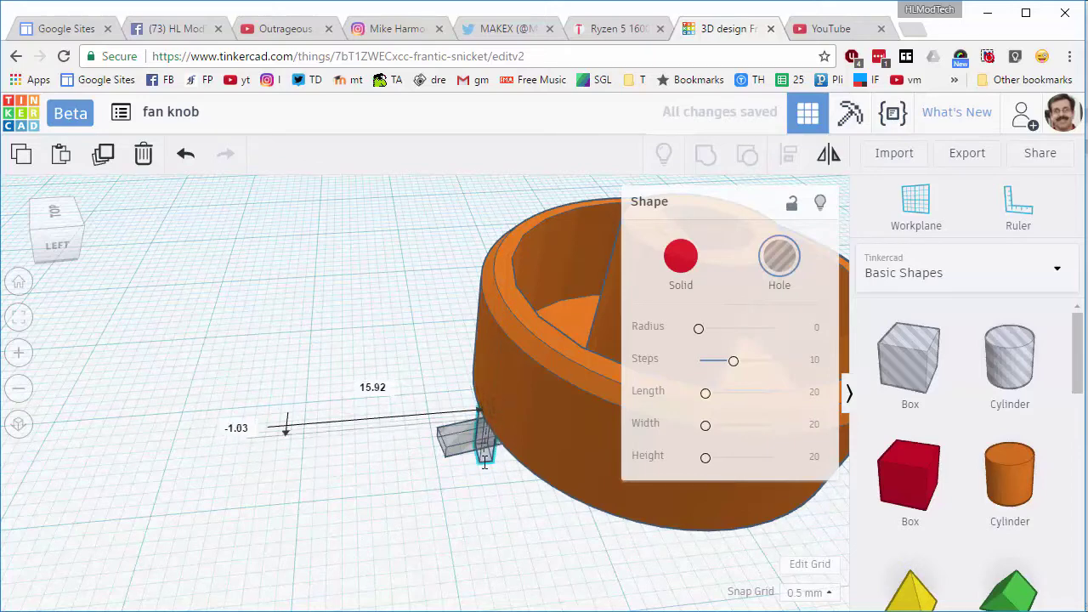
{"action": "right_click_drag", "start_coordinate": [479, 536], "coordinate": [490, 297]}
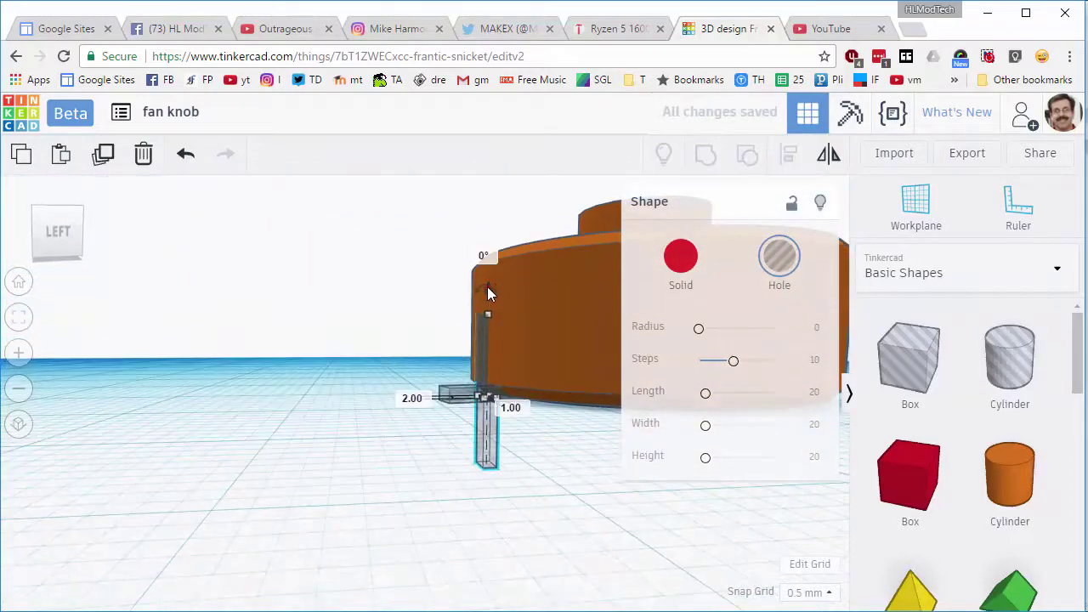
{"action": "left_click_drag", "start_coordinate": [487, 287], "coordinate": [496, 215]}
{"action": "right_click_drag", "start_coordinate": [445, 292], "coordinate": [556, 434]}
{"action": "right_click_drag", "start_coordinate": [424, 490], "coordinate": [425, 427]}
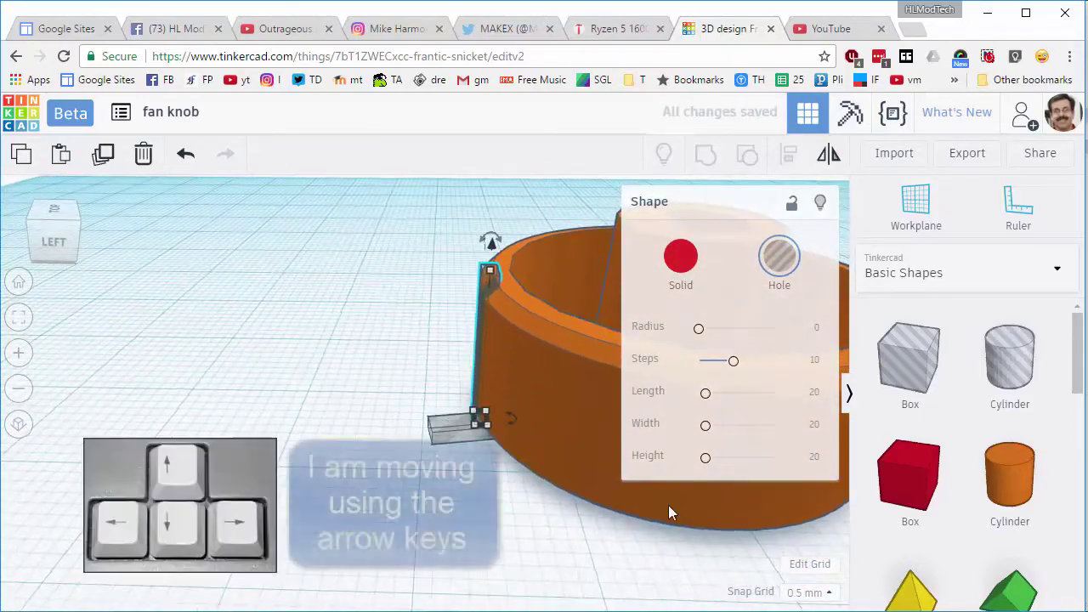
- Set the snap grid to 0.1 mm and nudge the upright bar into the ring wall
{"action": "left_click", "coordinate": [812, 592]}
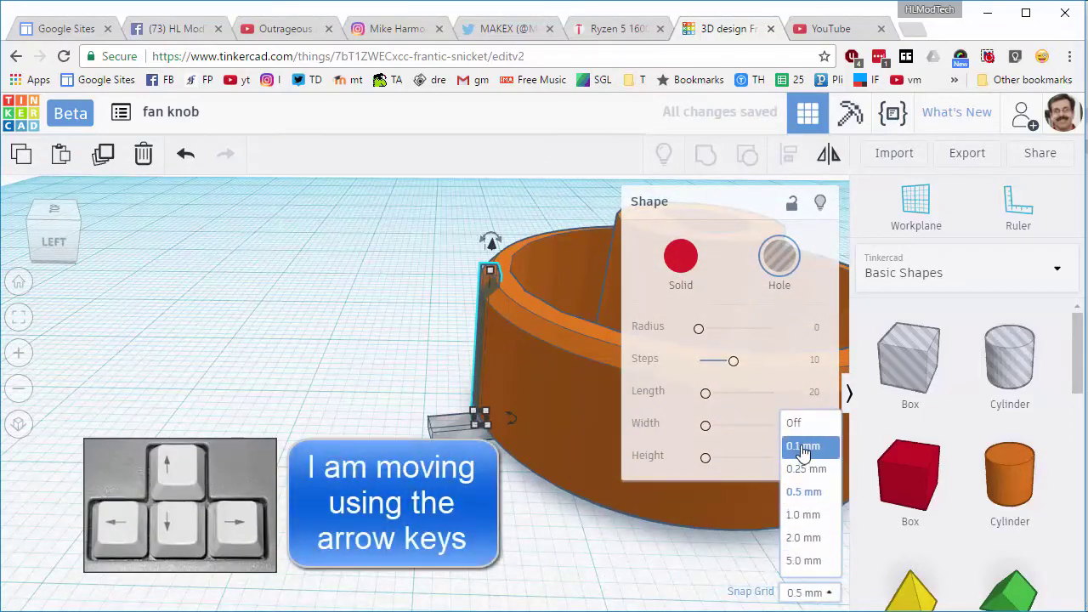
{"action": "left_click", "coordinate": [801, 445]}
{"action": "key", "text": "Up"}
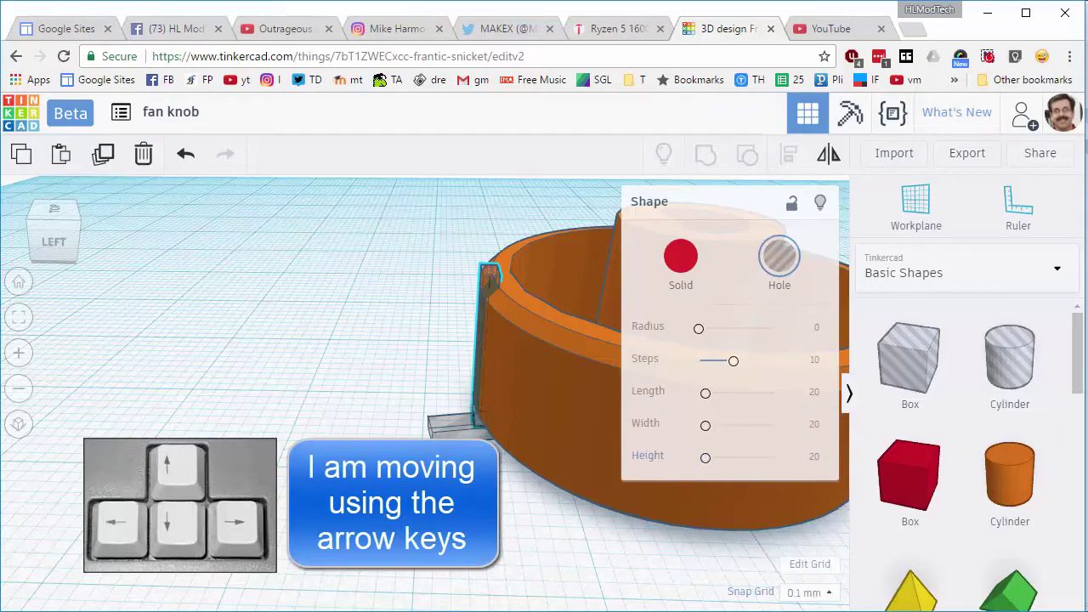
{"action": "right_click_drag", "start_coordinate": [646, 510], "coordinate": [529, 503]}
{"action": "key", "text": "Right"}
{"action": "key", "text": "Right"}
{"action": "key", "text": "Right"}
{"action": "key", "text": "Right"}
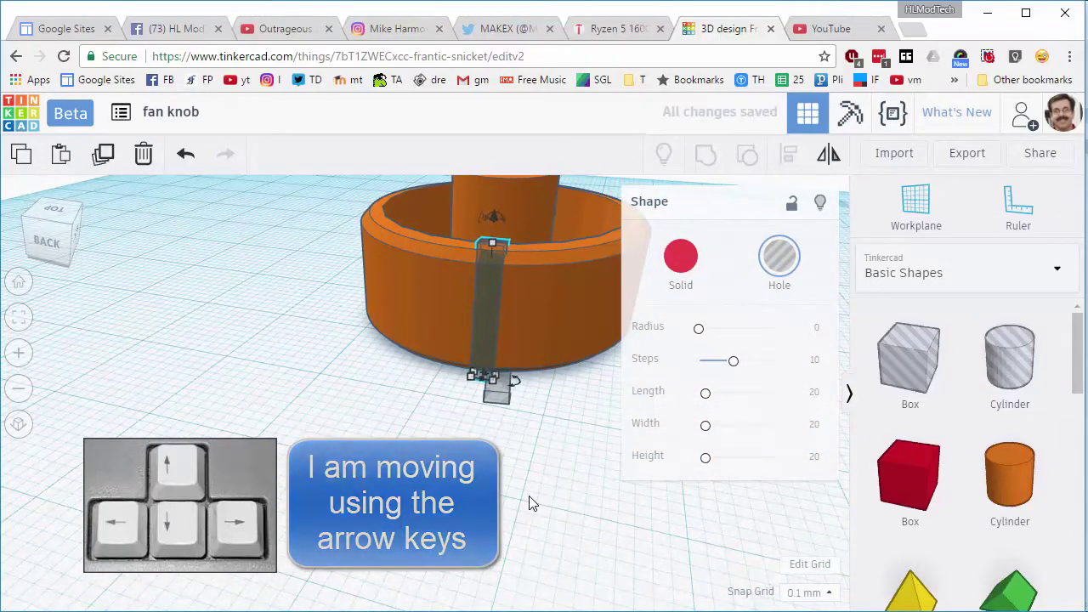
{"action": "right_click_drag", "start_coordinate": [513, 472], "coordinate": [547, 481]}
{"action": "left_click_drag", "start_coordinate": [505, 463], "coordinate": [505, 464]}
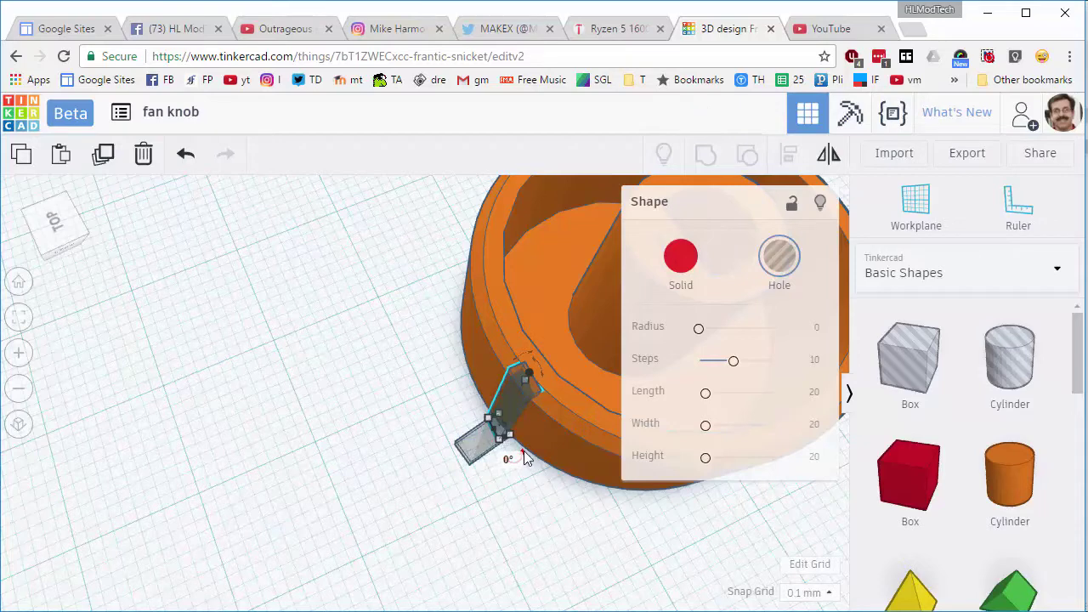
- Rotate the upright bar flush with the wall and select the knob with both hole bars
{"action": "right_click_drag", "start_coordinate": [530, 466], "coordinate": [486, 473]}
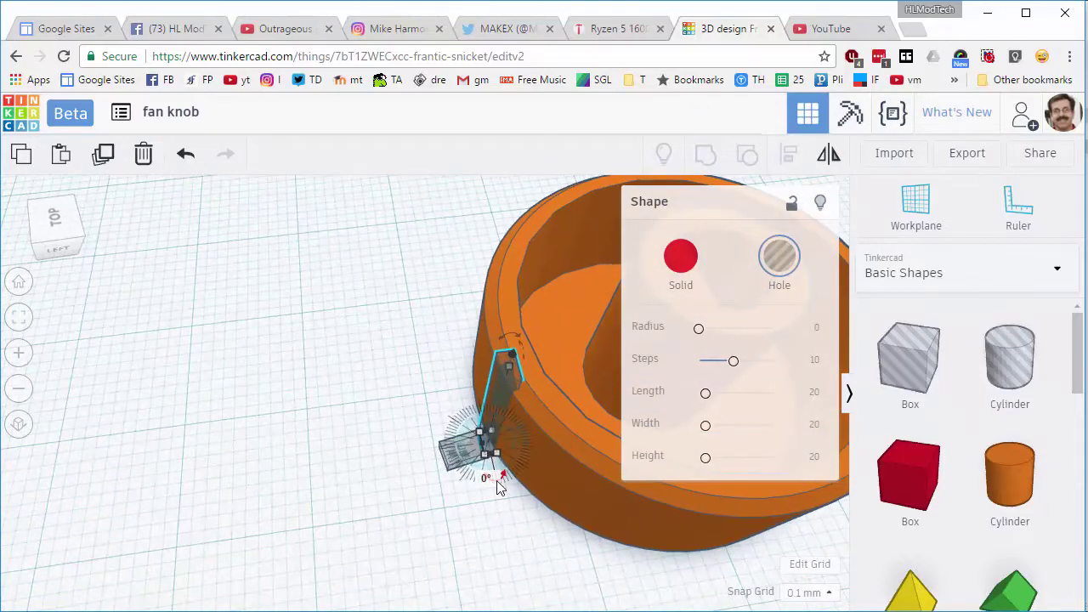
{"action": "left_click_drag", "start_coordinate": [503, 481], "coordinate": [547, 529]}
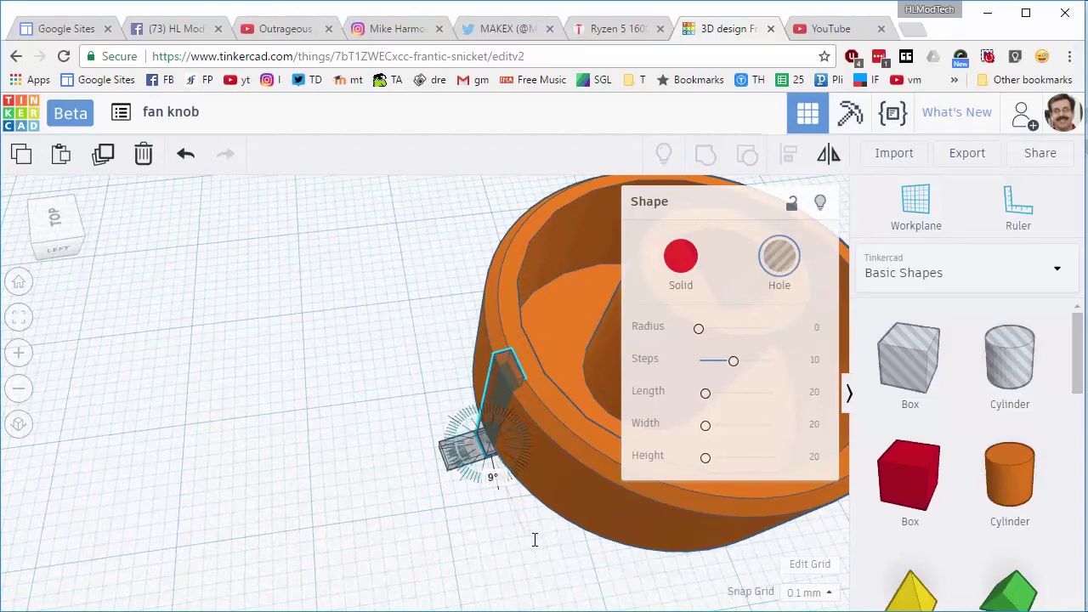
{"action": "right_click_drag", "start_coordinate": [486, 473], "coordinate": [388, 377]}
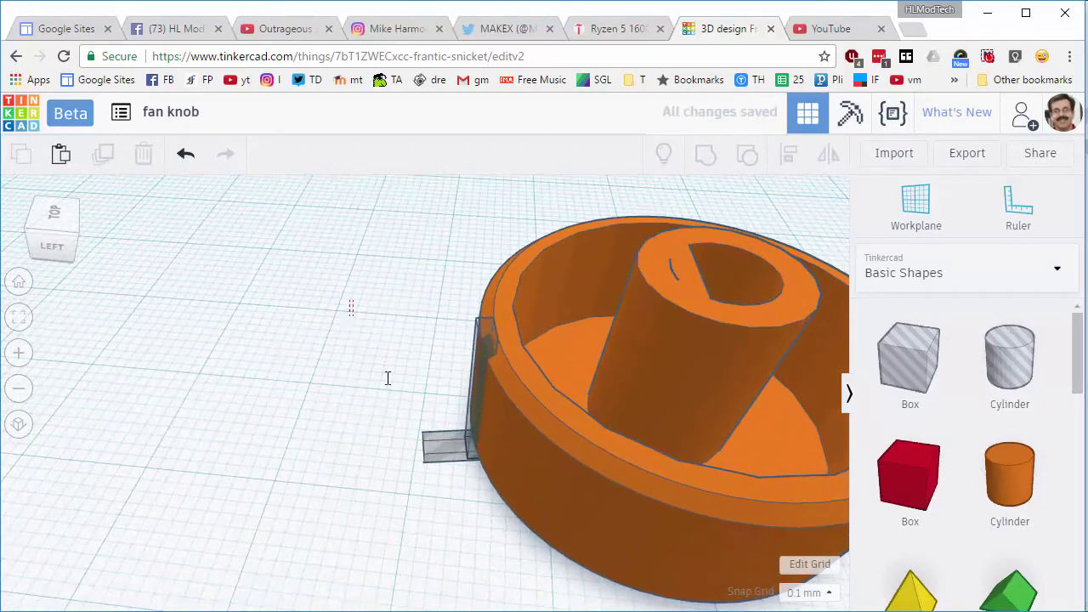
{"action": "left_click_drag", "start_coordinate": [524, 532], "coordinate": [525, 532]}
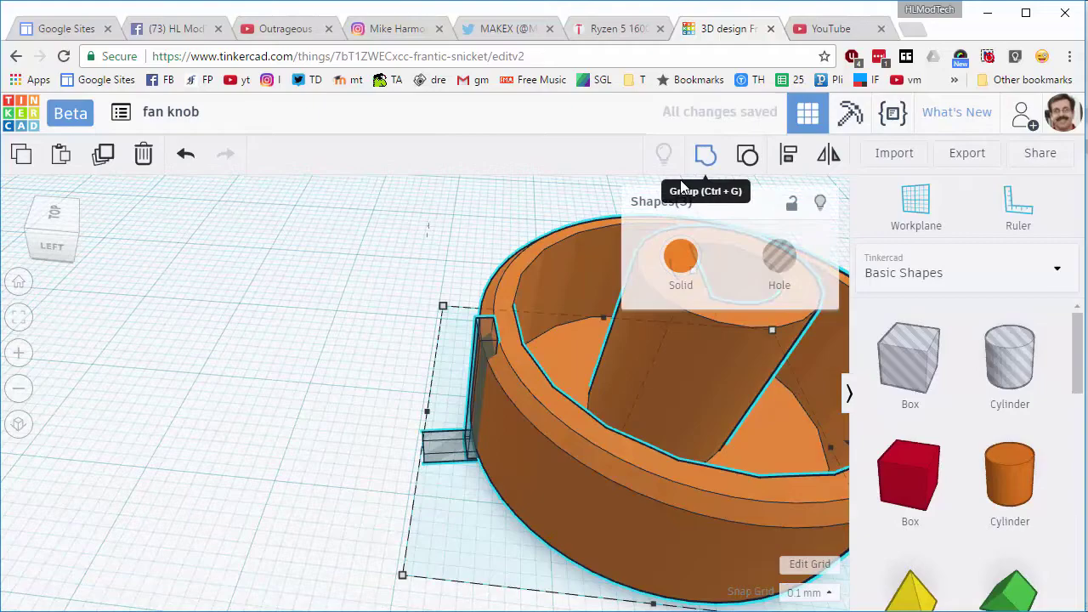
- Group the knob with both hole bars, cutting the notch into its wall
{"action": "left_click", "coordinate": [705, 153]}
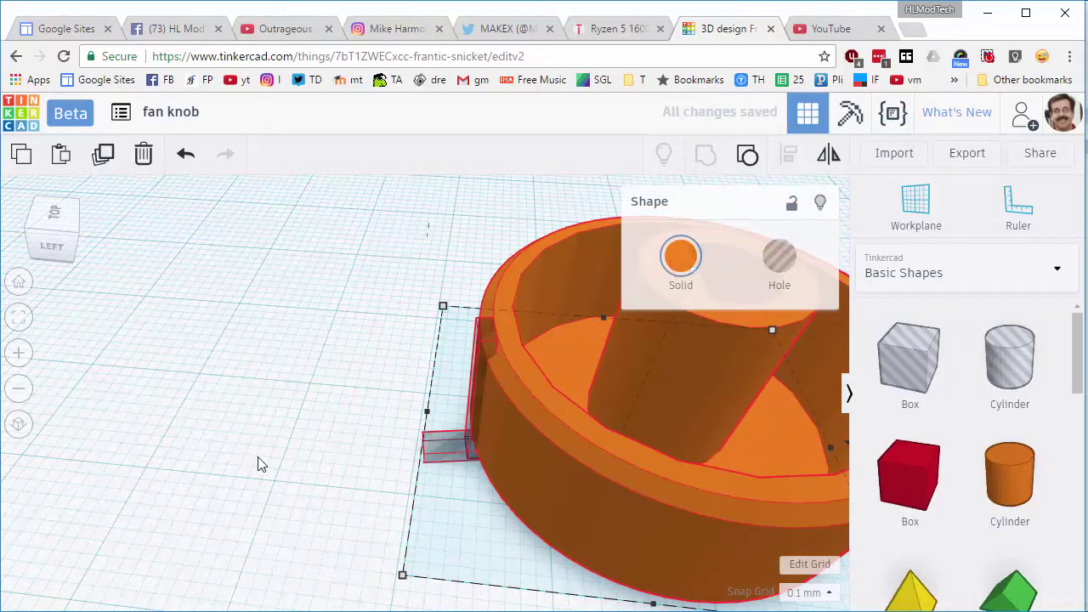
{"action": "right_click_drag", "start_coordinate": [244, 450], "coordinate": [379, 395]}
- Export the knob as STL, saving 'fan knob tinkercad.stl' in the 3dmodeling folder
{"action": "left_click", "coordinate": [956, 153]}
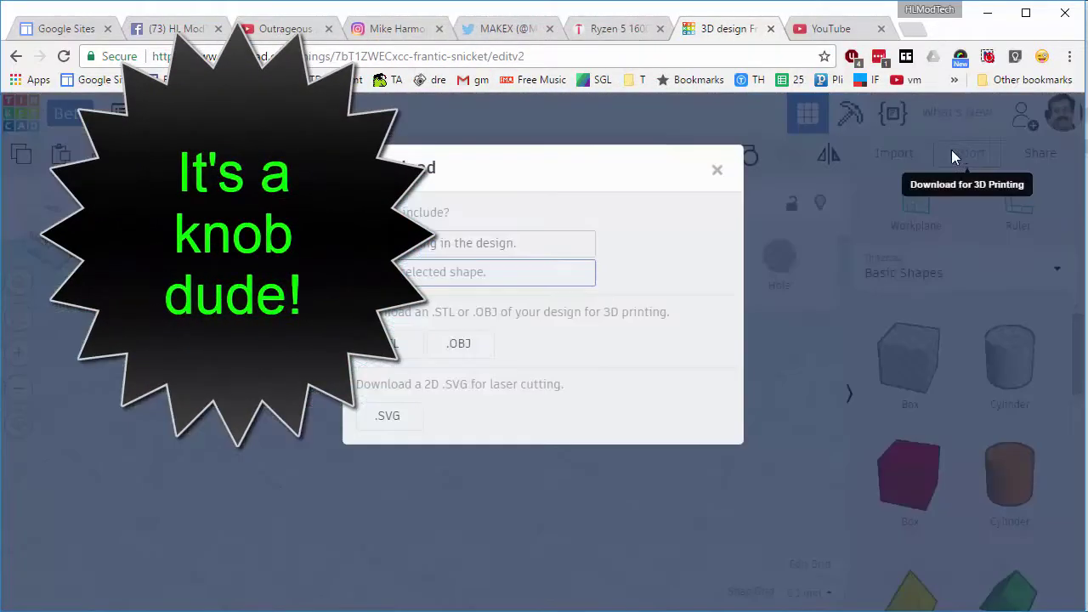
{"action": "left_click", "coordinate": [397, 349]}
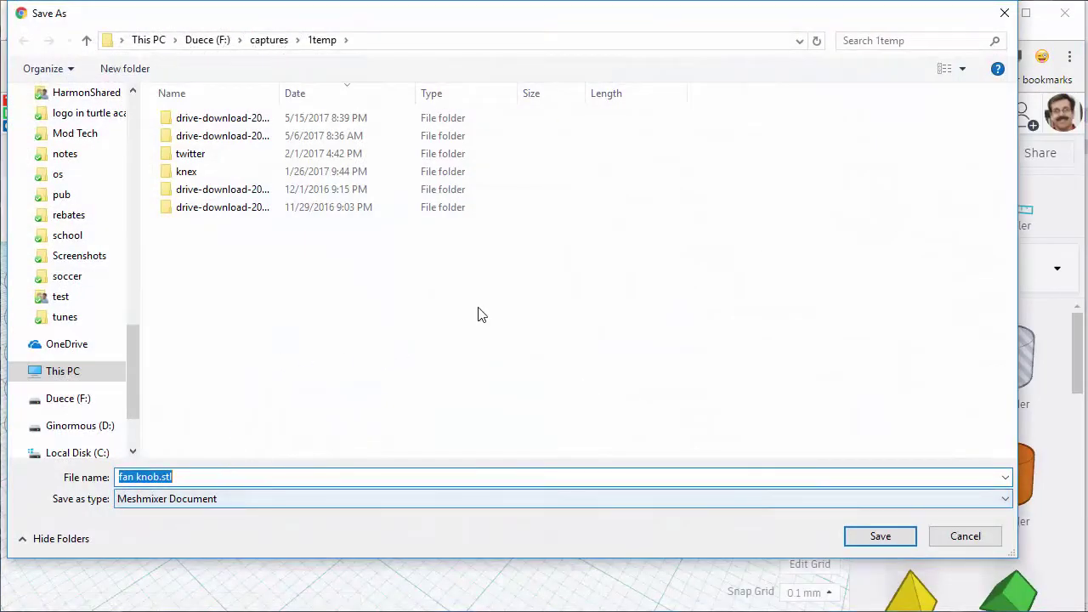
{"action": "scroll", "coordinate": [110, 179], "scroll_direction": "up", "scroll_amount": 5}
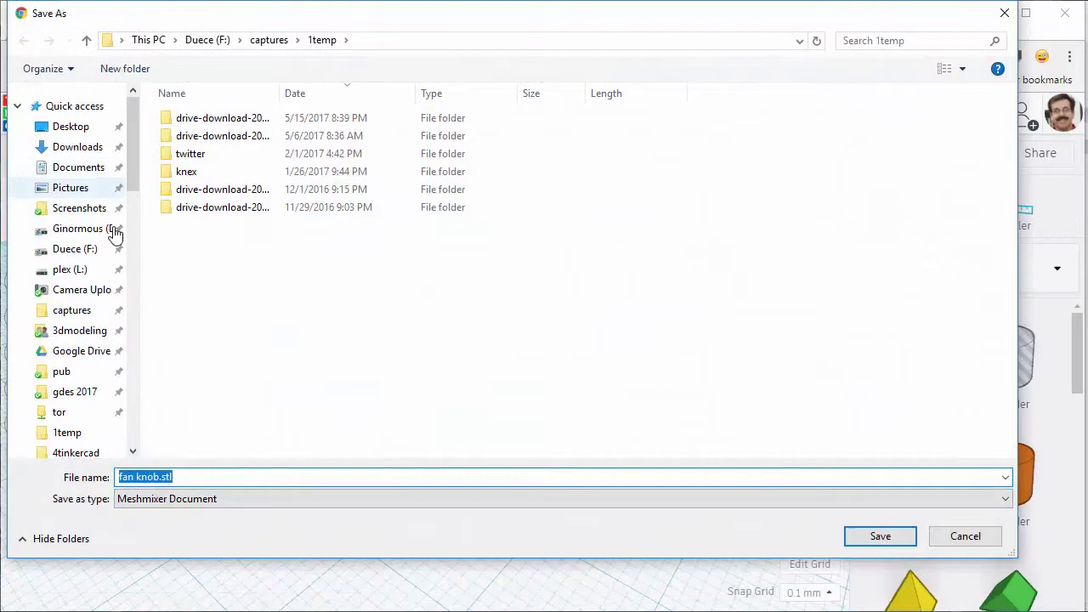
{"action": "left_click", "coordinate": [91, 329]}
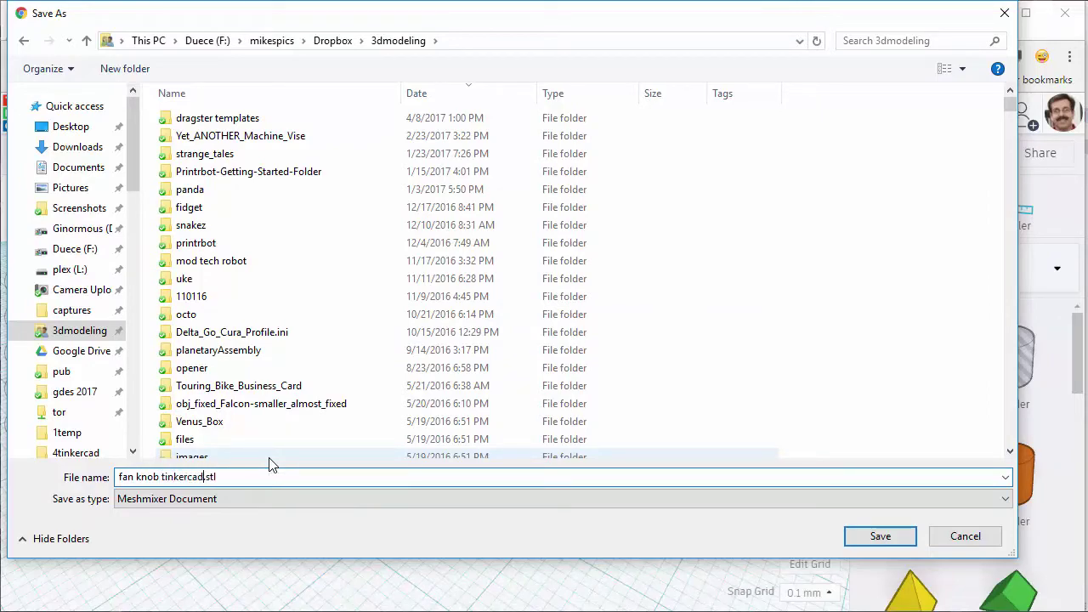
{"action": "key", "text": "Return"}
{"action": "right_click_drag", "start_coordinate": [240, 355], "coordinate": [390, 295]}
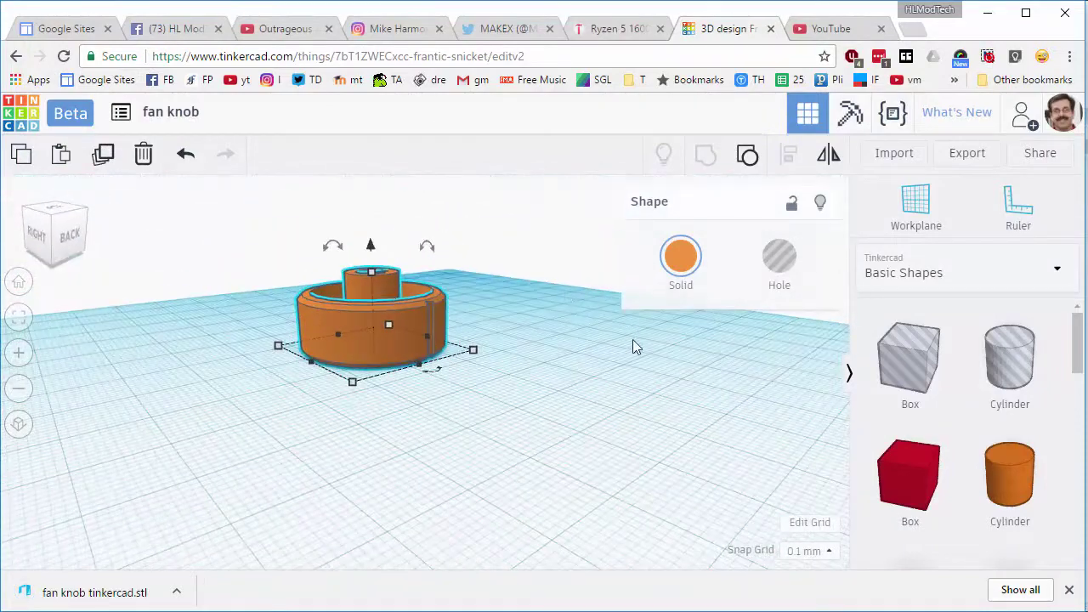